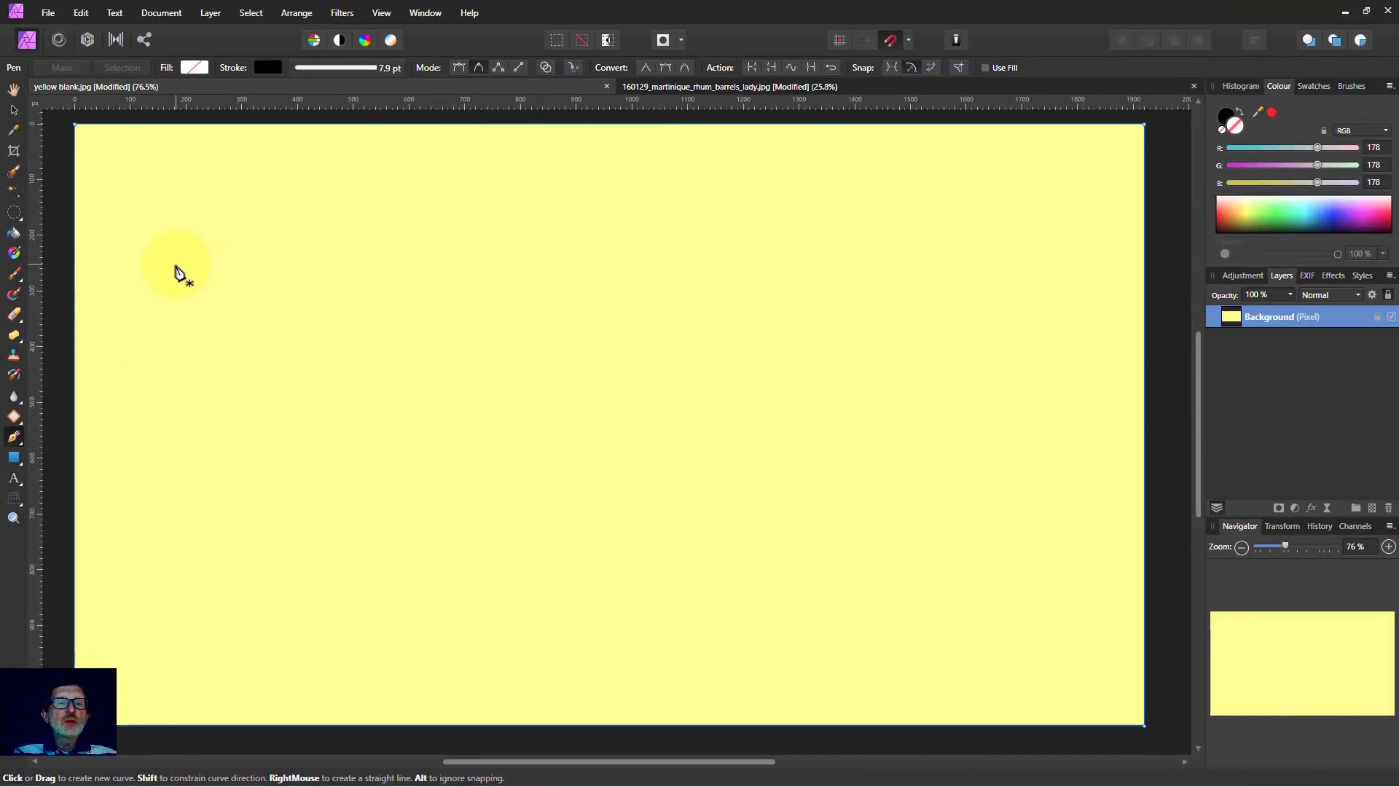
Draw a black open wavy curve with two smooth peaks across the yellow canvas.
{"action": "left_click", "coordinate": [176, 265]}
{"action": "left_click_drag", "start_coordinate": [249, 186], "coordinate": [270, 186]}
{"action": "left_click", "coordinate": [307, 264]}
{"action": "left_click_drag", "start_coordinate": [363, 182], "coordinate": [383, 182]}
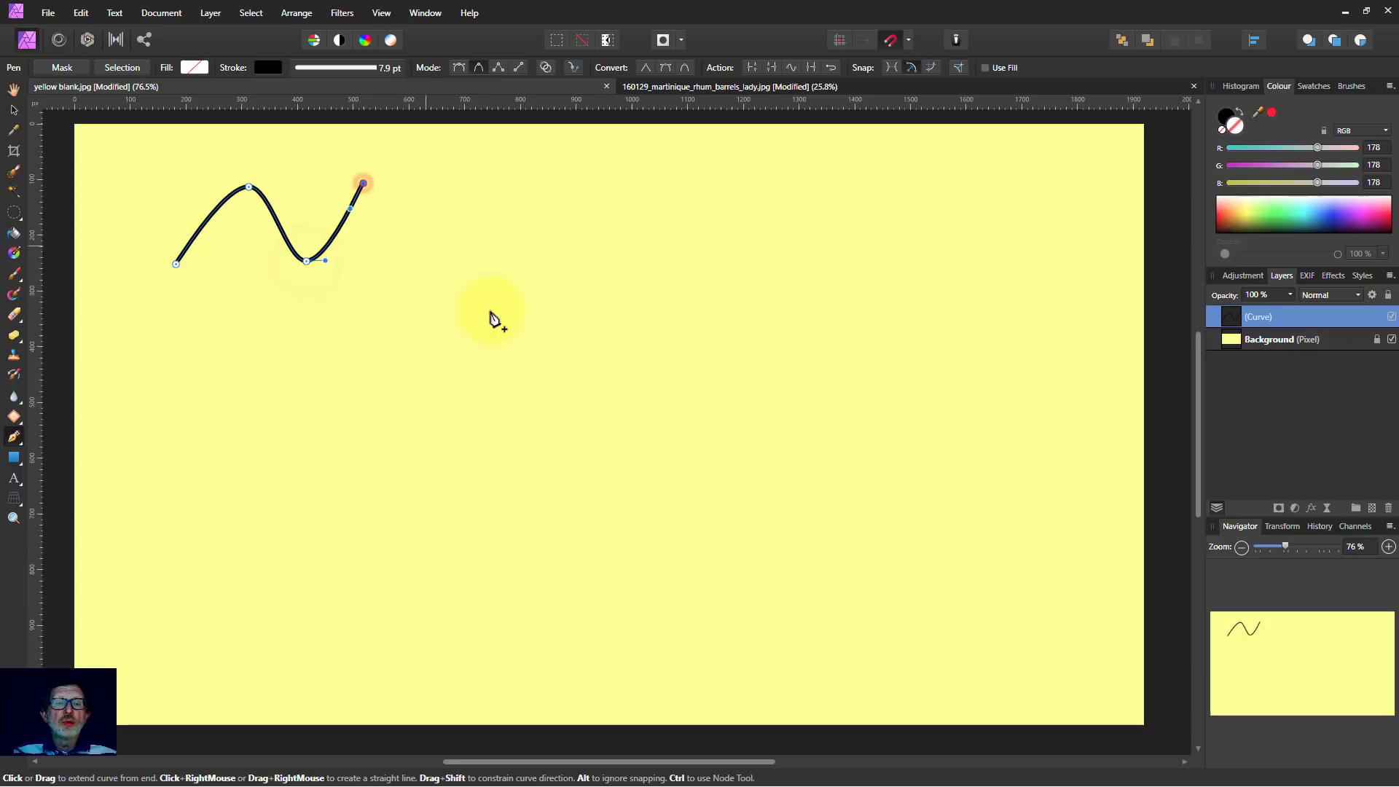
{"action": "left_click", "coordinate": [426, 258]}
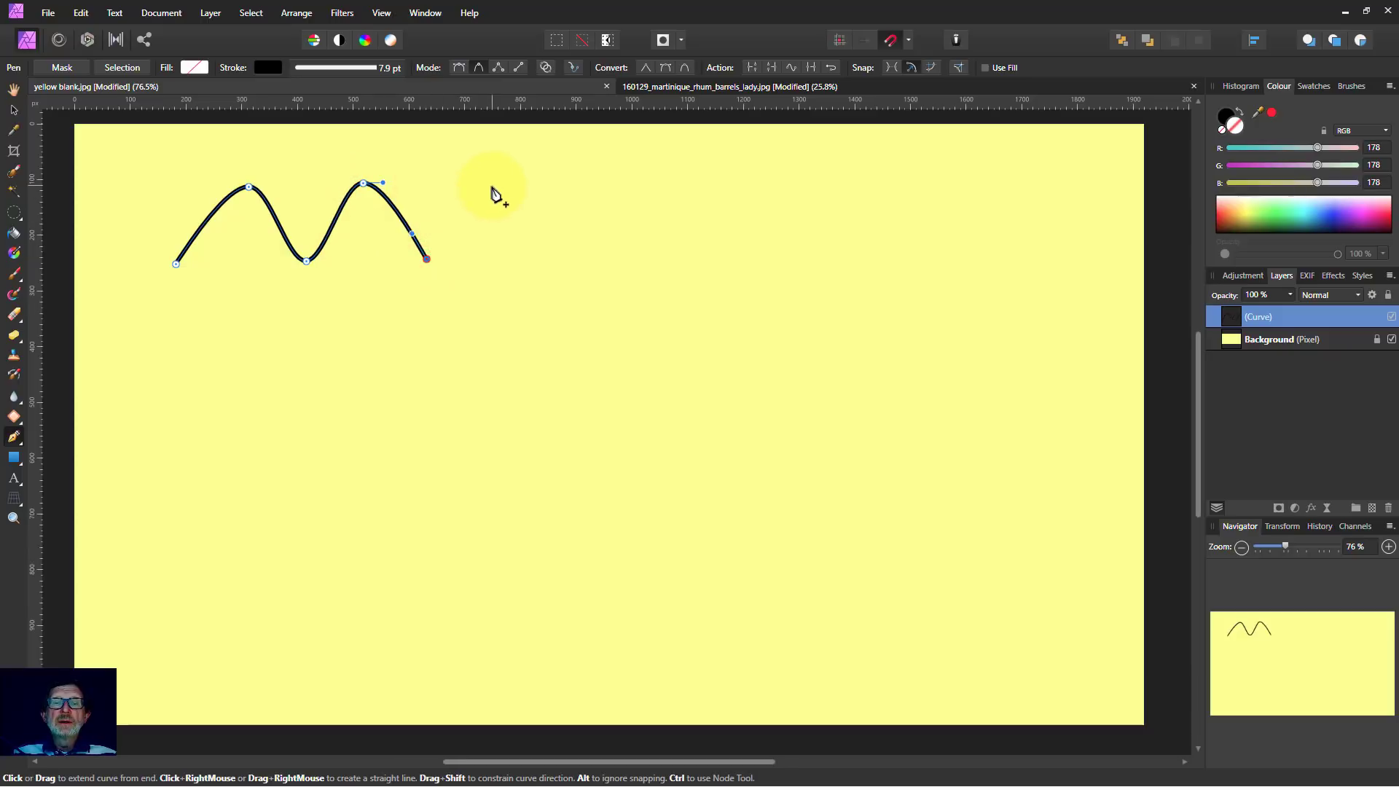
{"action": "left_click", "coordinate": [492, 186]}
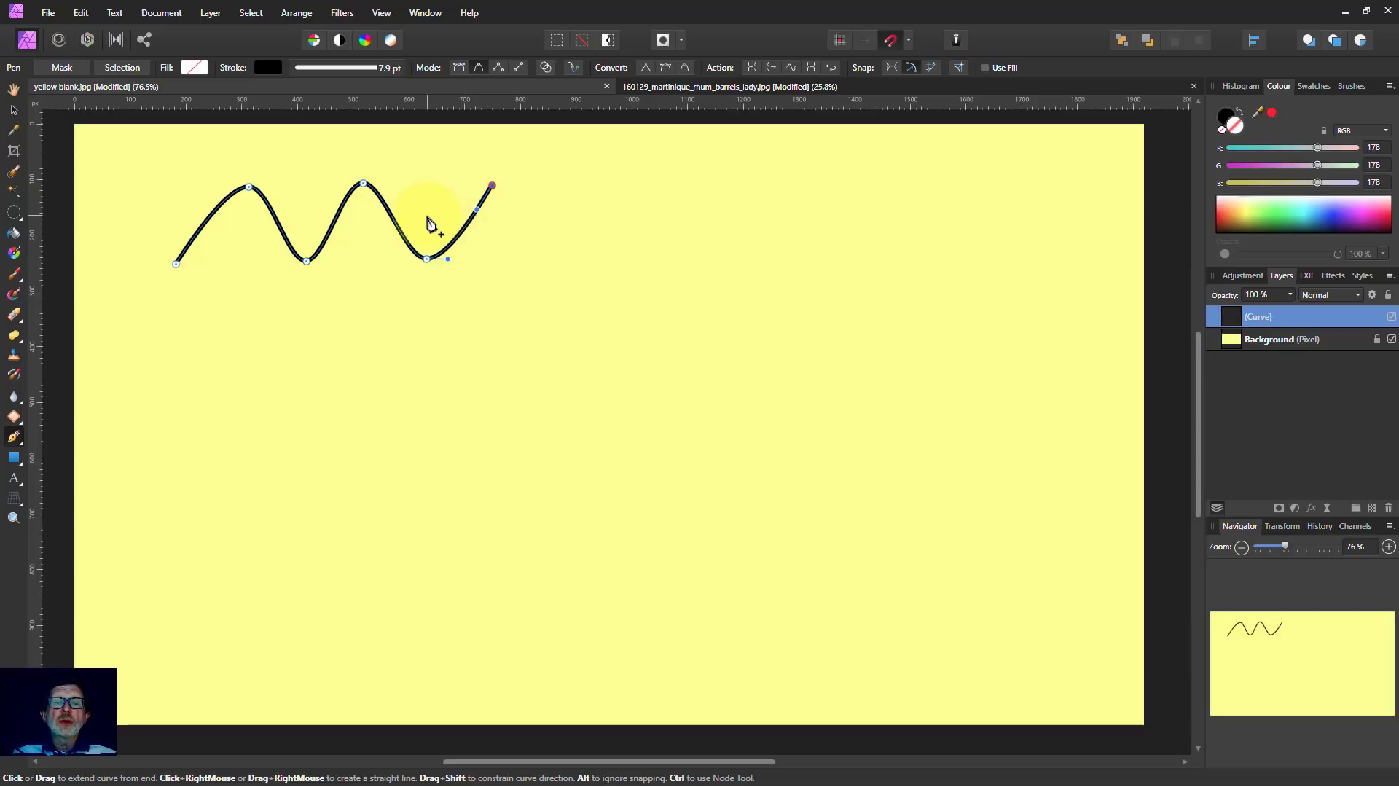
Reshape the first valley by moving its node and bending its segment, then deselect the curve.
{"action": "key", "text": "ctrl"}
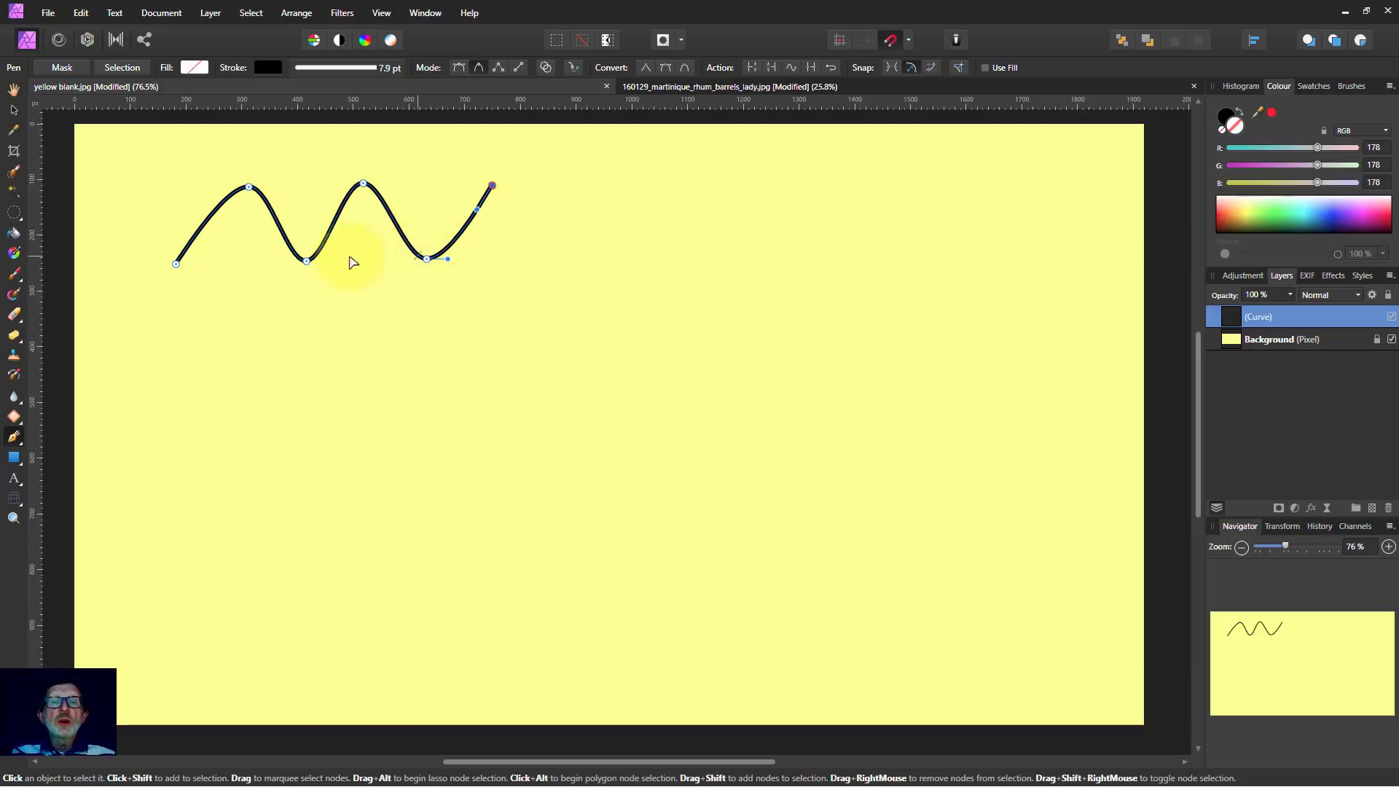
{"action": "left_click_drag", "start_coordinate": [306, 262], "coordinate": [341, 255]}
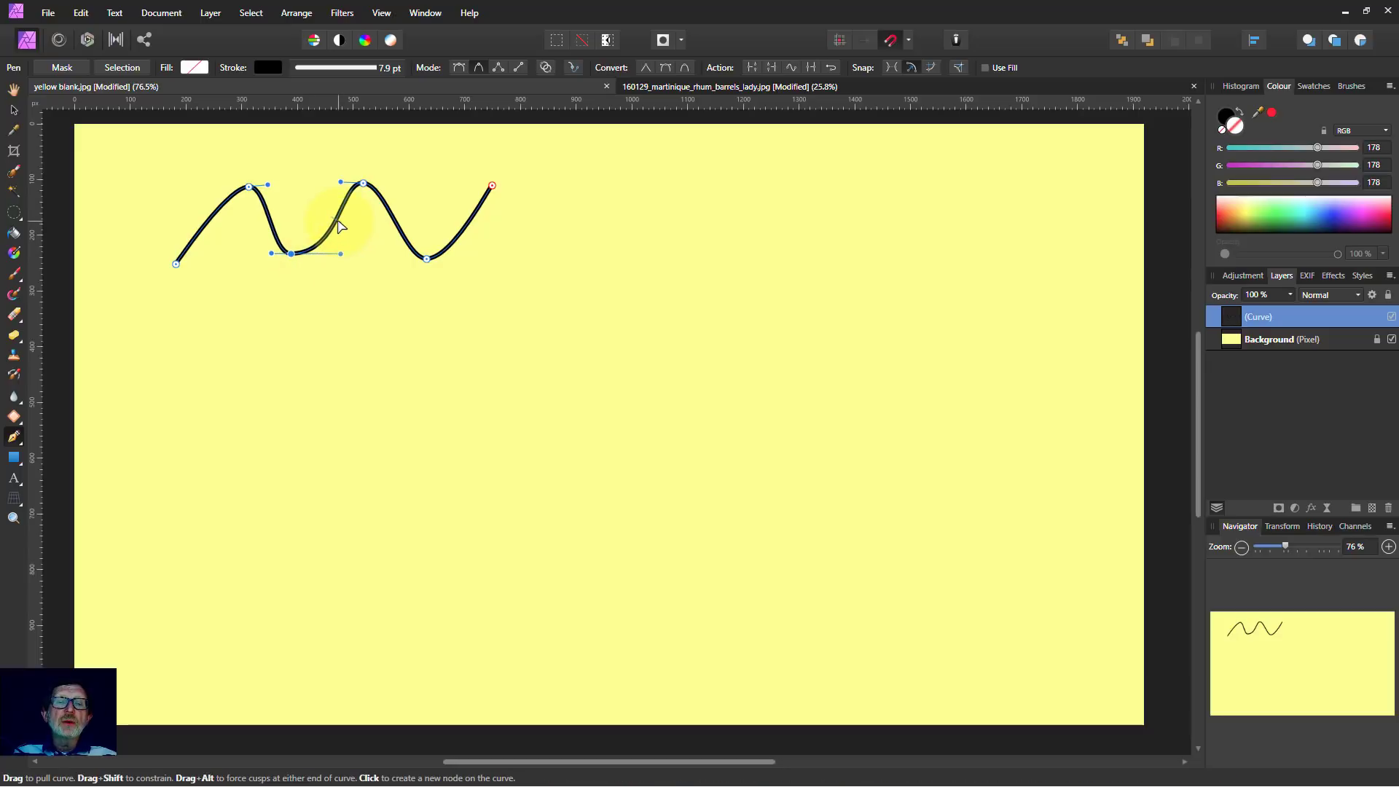
{"action": "left_click_drag", "start_coordinate": [339, 226], "coordinate": [346, 231]}
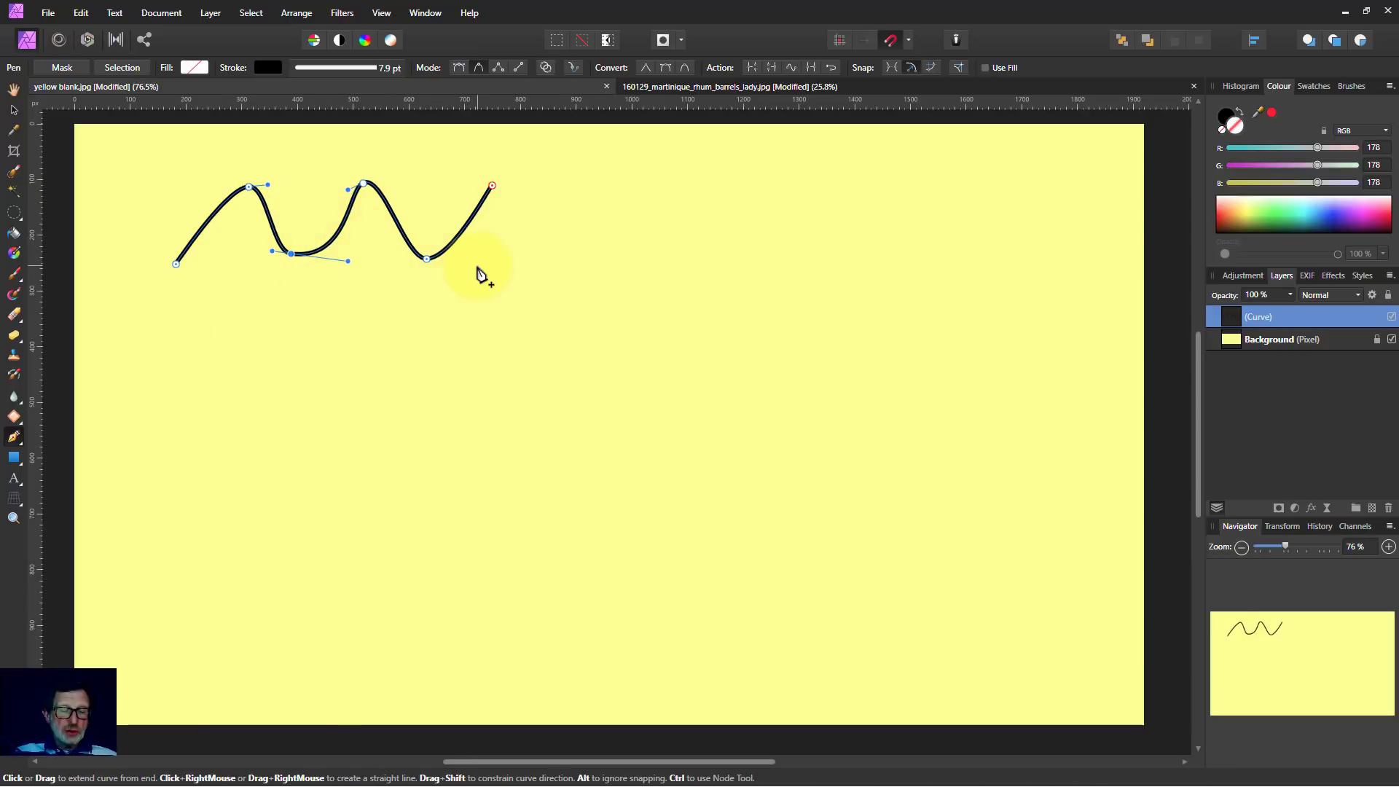
{"action": "key", "text": "Escape"}
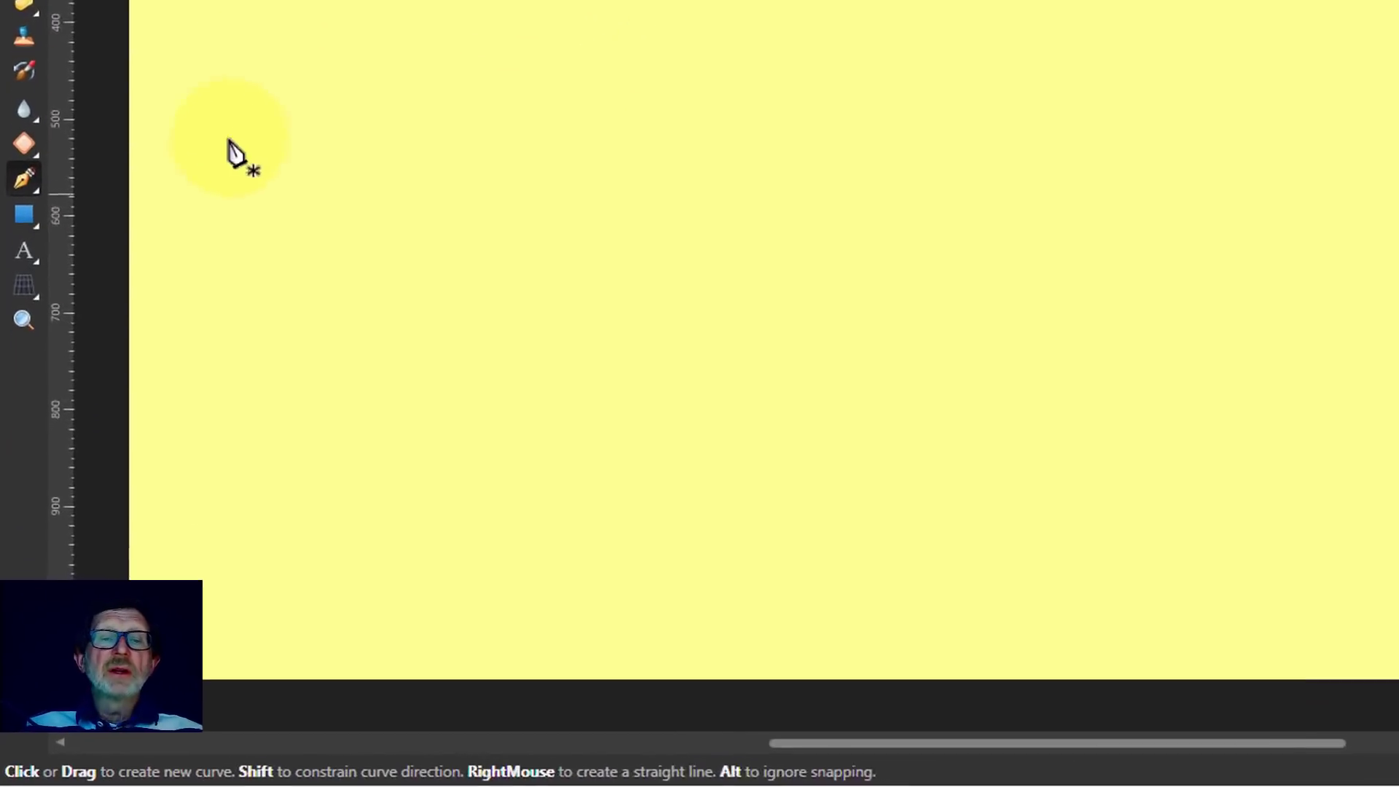
With the Node Tool, cycle the first valley node through Sharp, Smooth and Smart, then lengthen its right handle.
{"action": "left_click", "coordinate": [29, 108]}
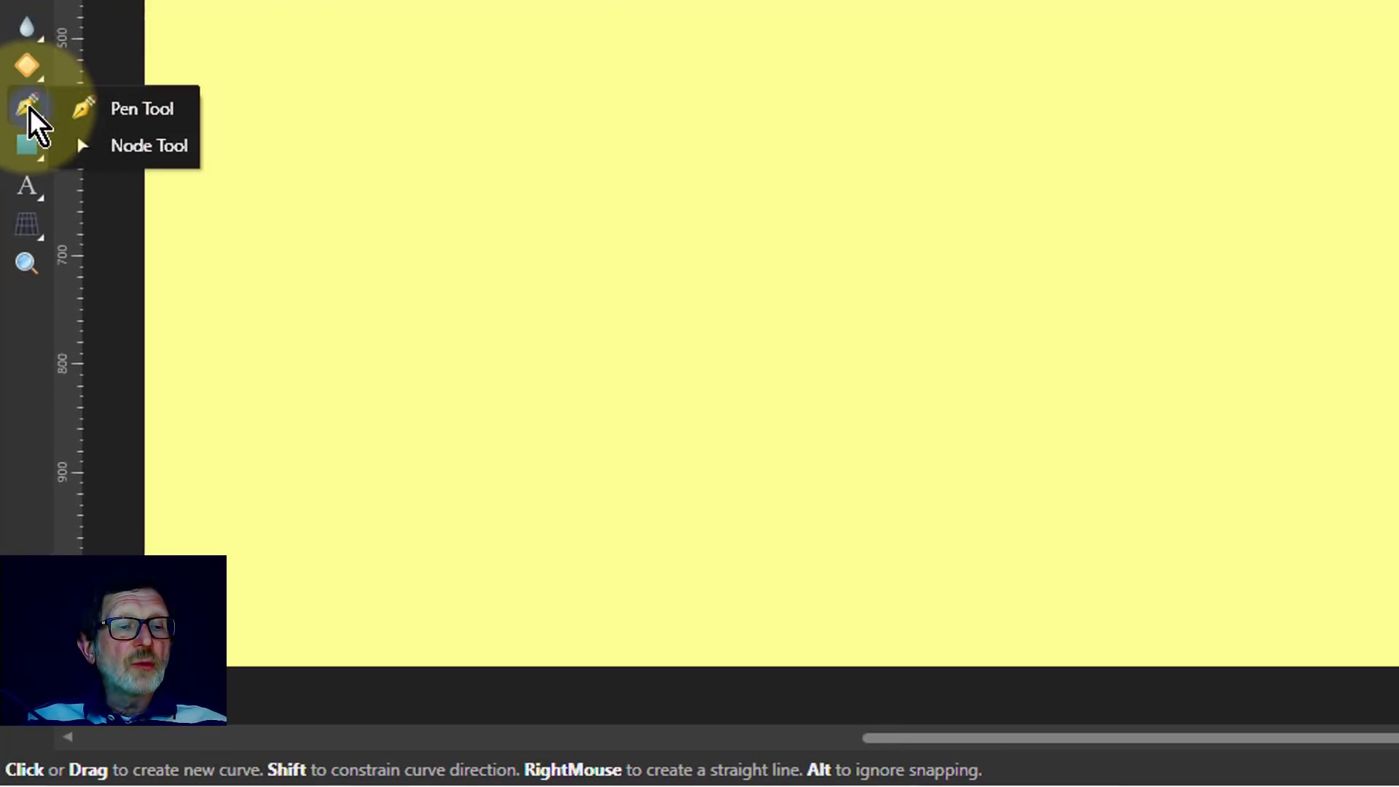
{"action": "left_click", "coordinate": [125, 149]}
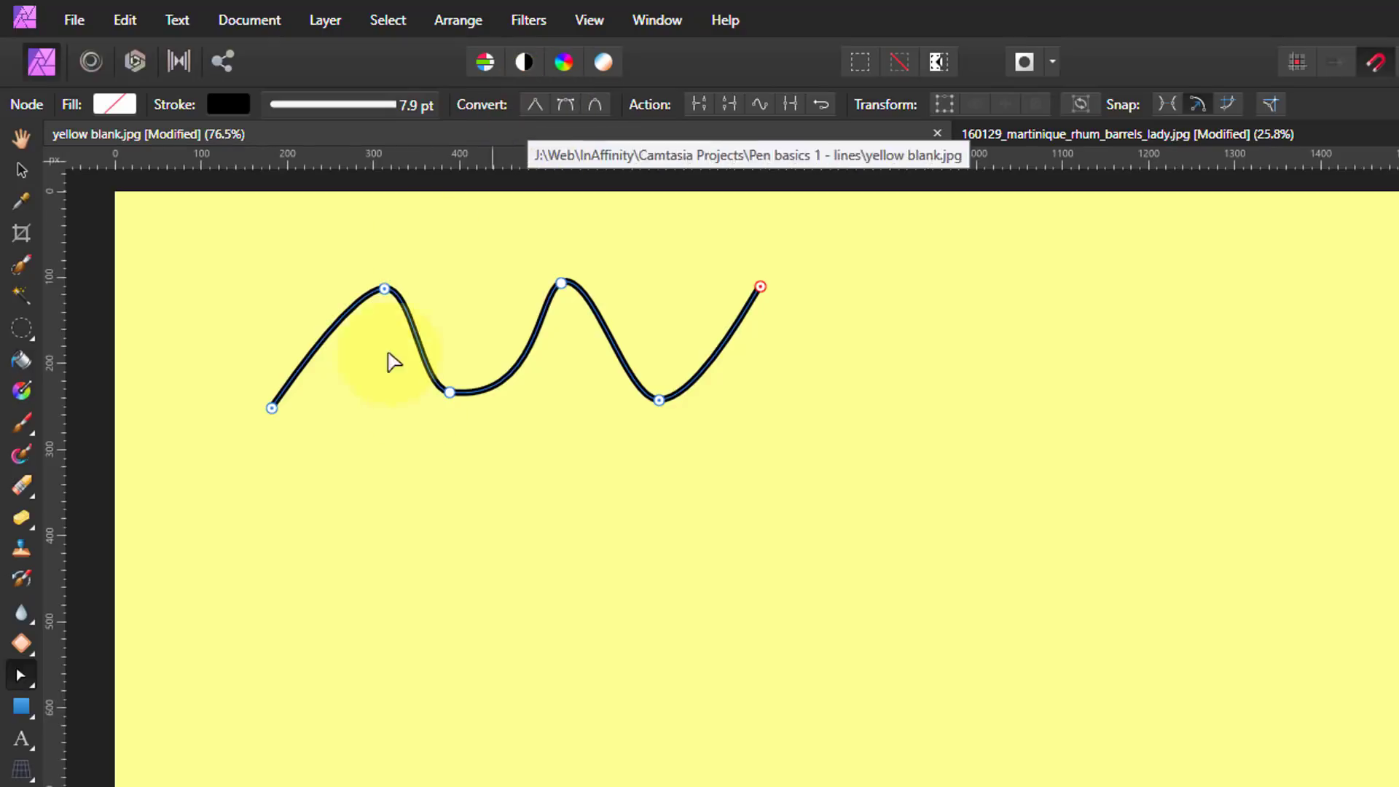
{"action": "left_click", "coordinate": [451, 394]}
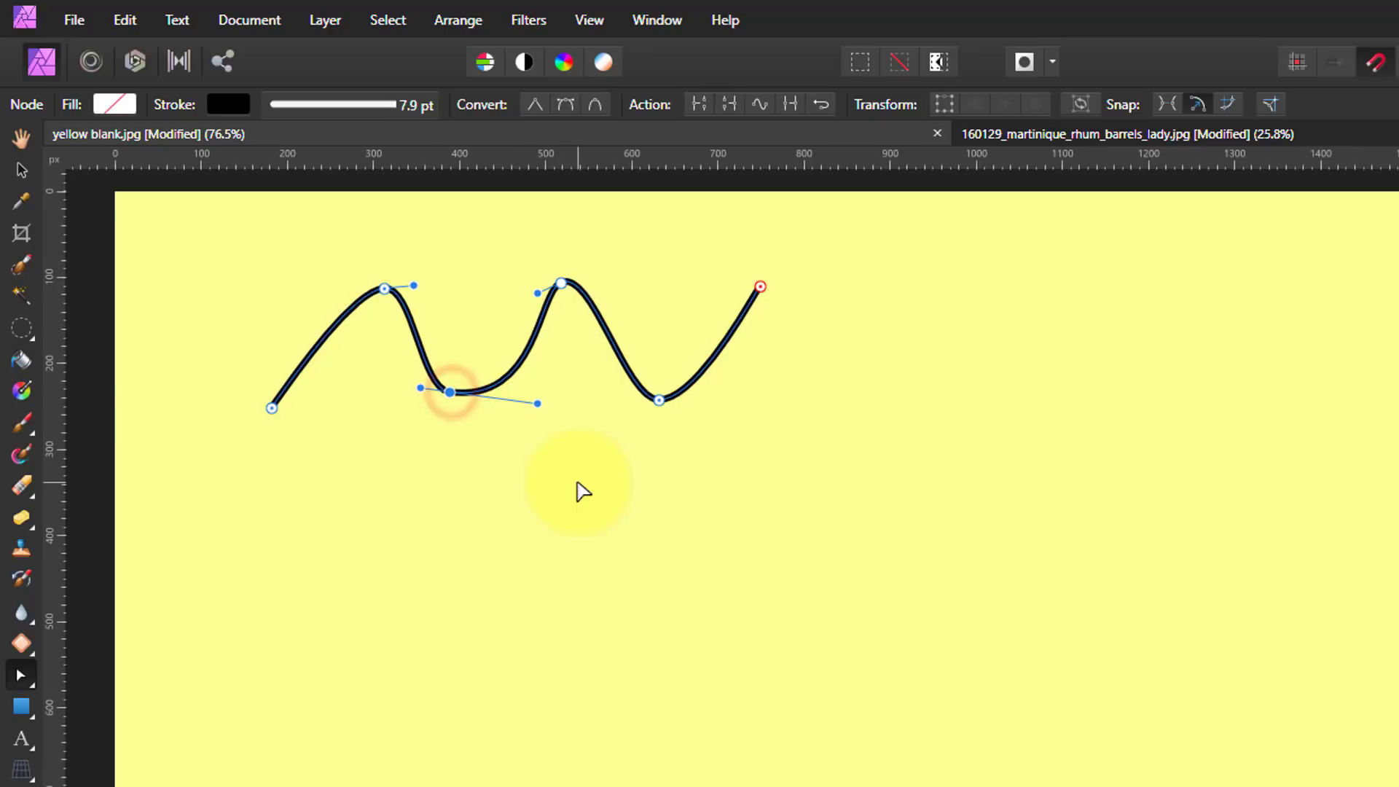
{"action": "left_click", "coordinate": [535, 106]}
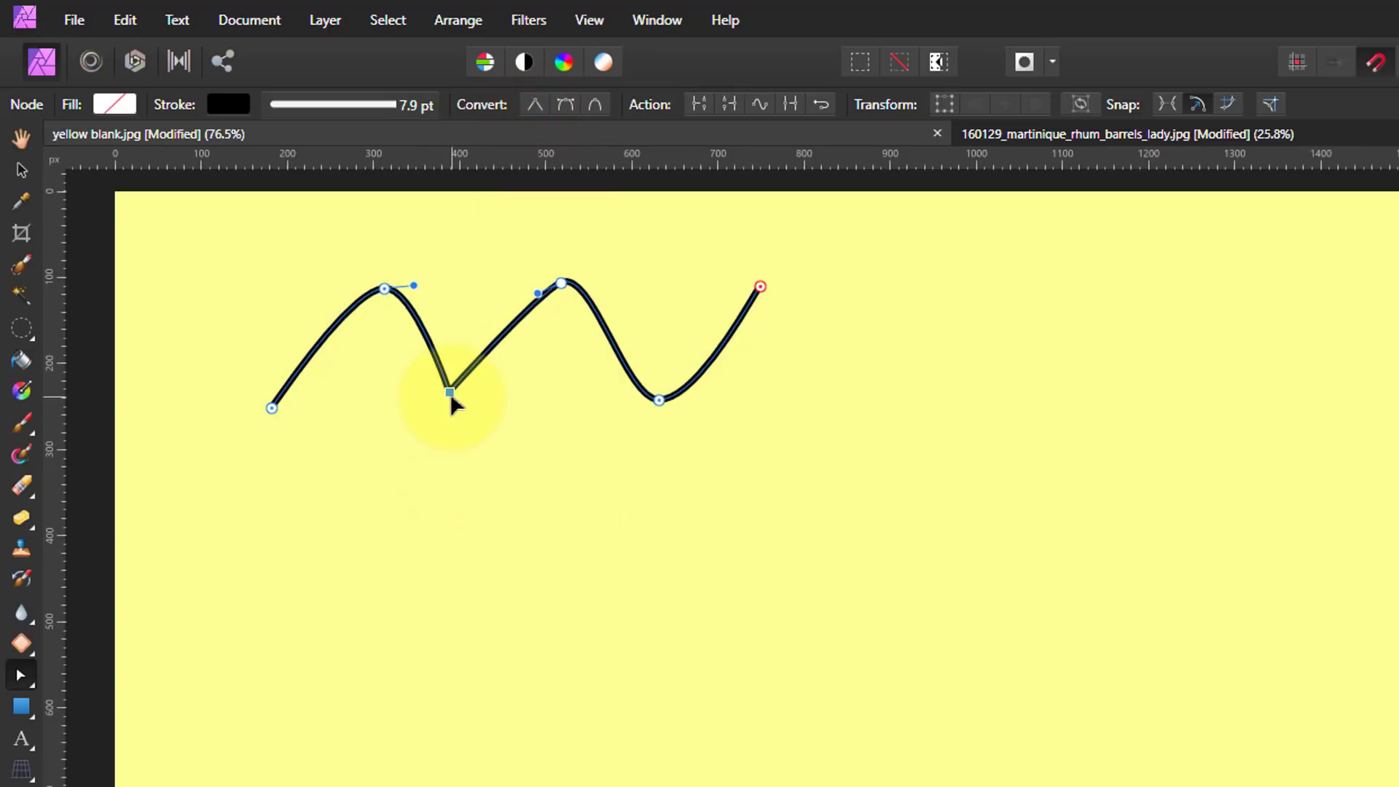
{"action": "left_click", "coordinate": [567, 104]}
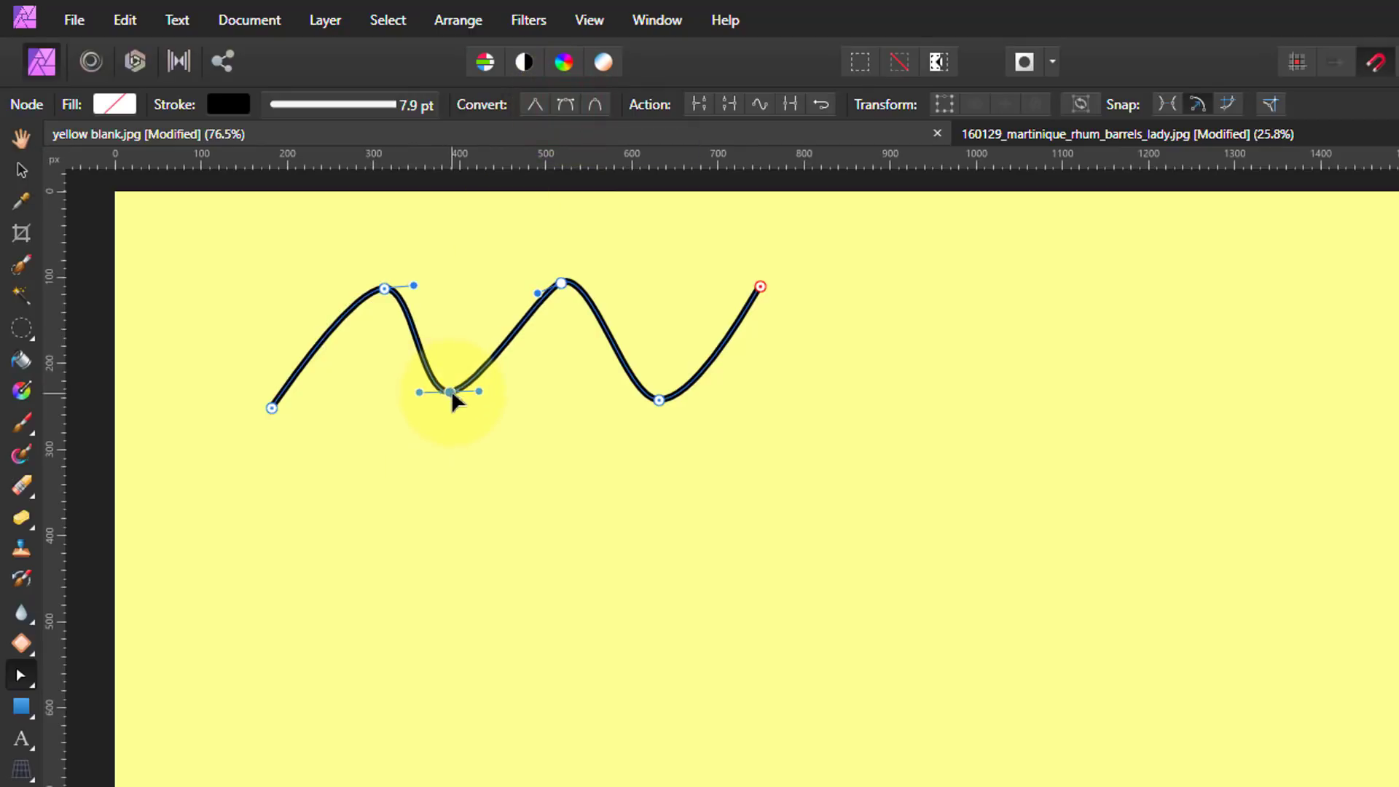
{"action": "left_click", "coordinate": [597, 105]}
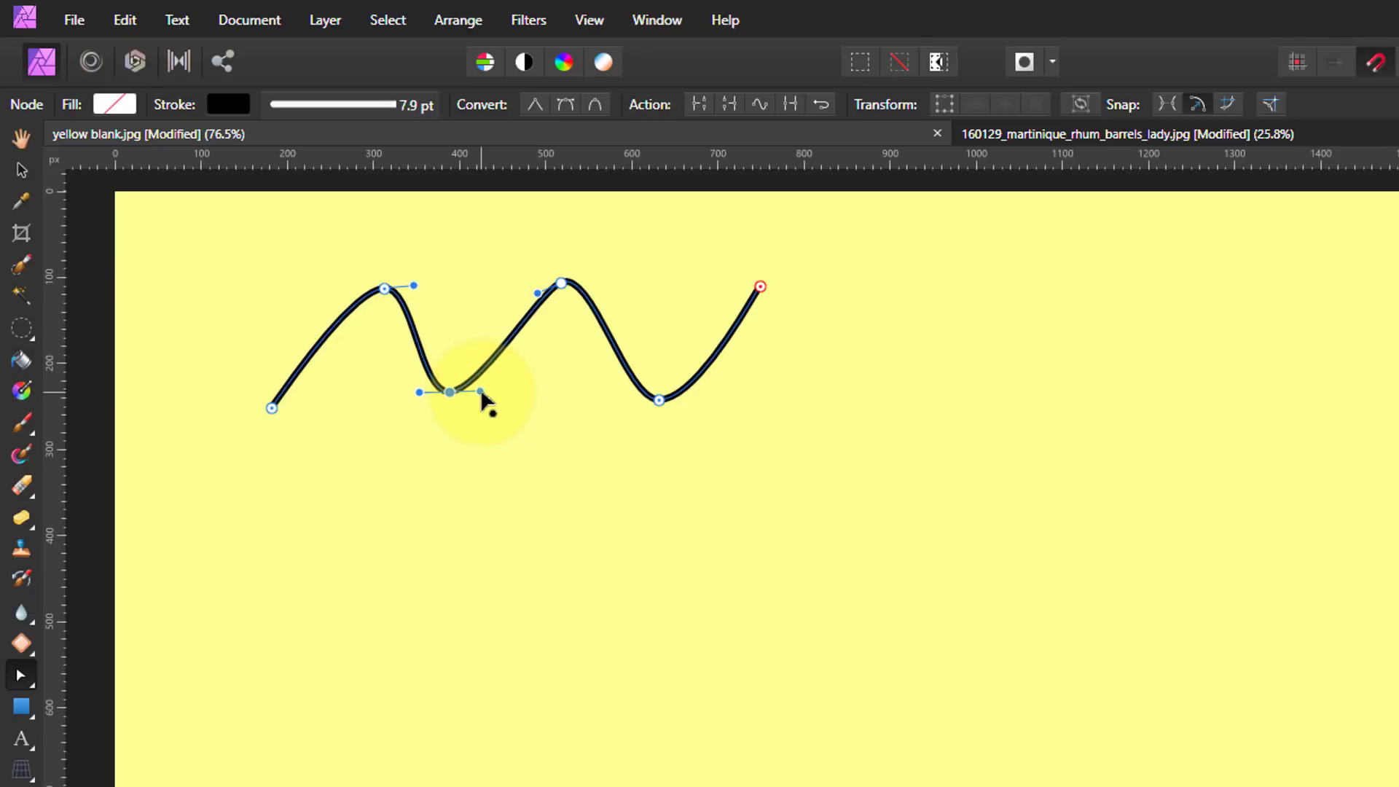
{"action": "left_click_drag", "start_coordinate": [482, 392], "coordinate": [533, 394]}
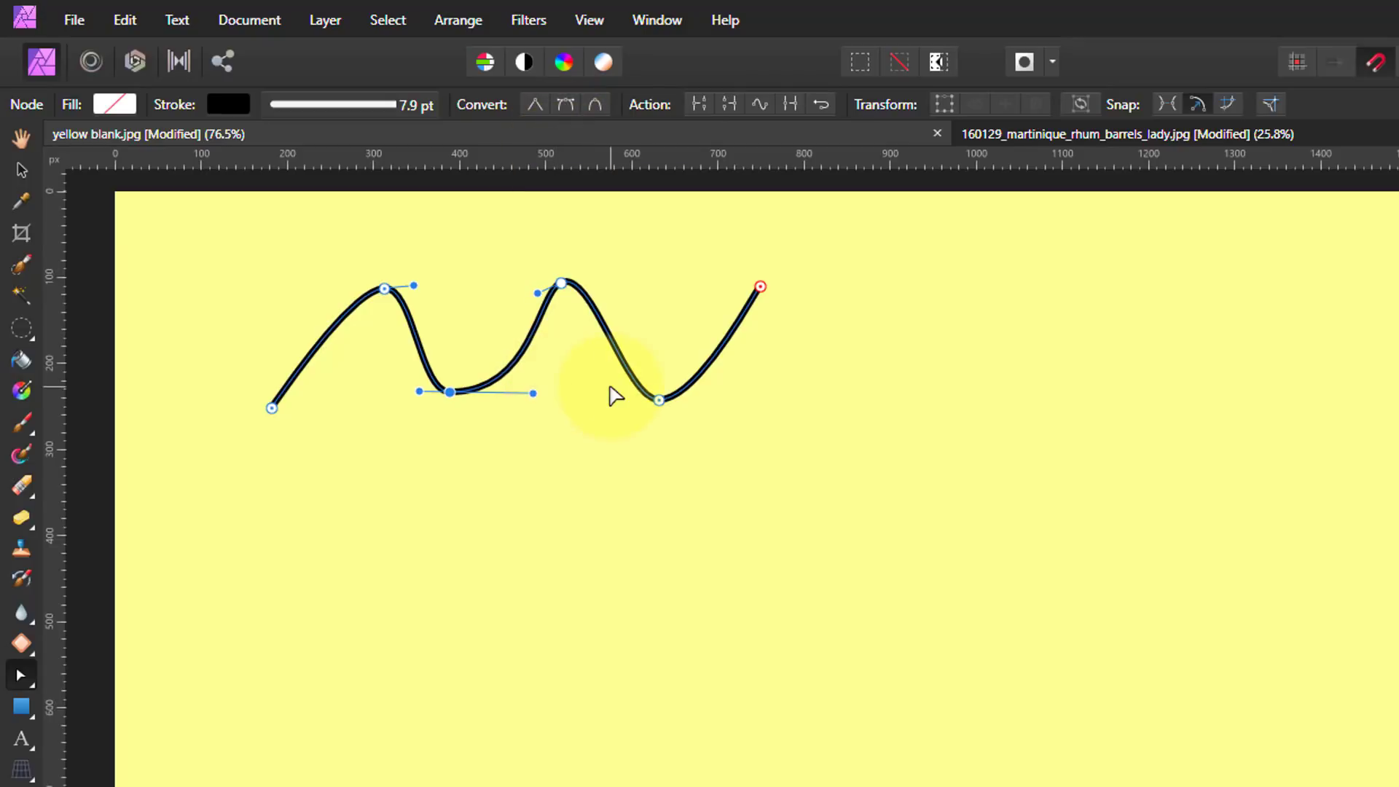
Break the curve at the first valley, drag the new end node right, and test Close Curve and Smooth Curve.
{"action": "left_click", "coordinate": [695, 108]}
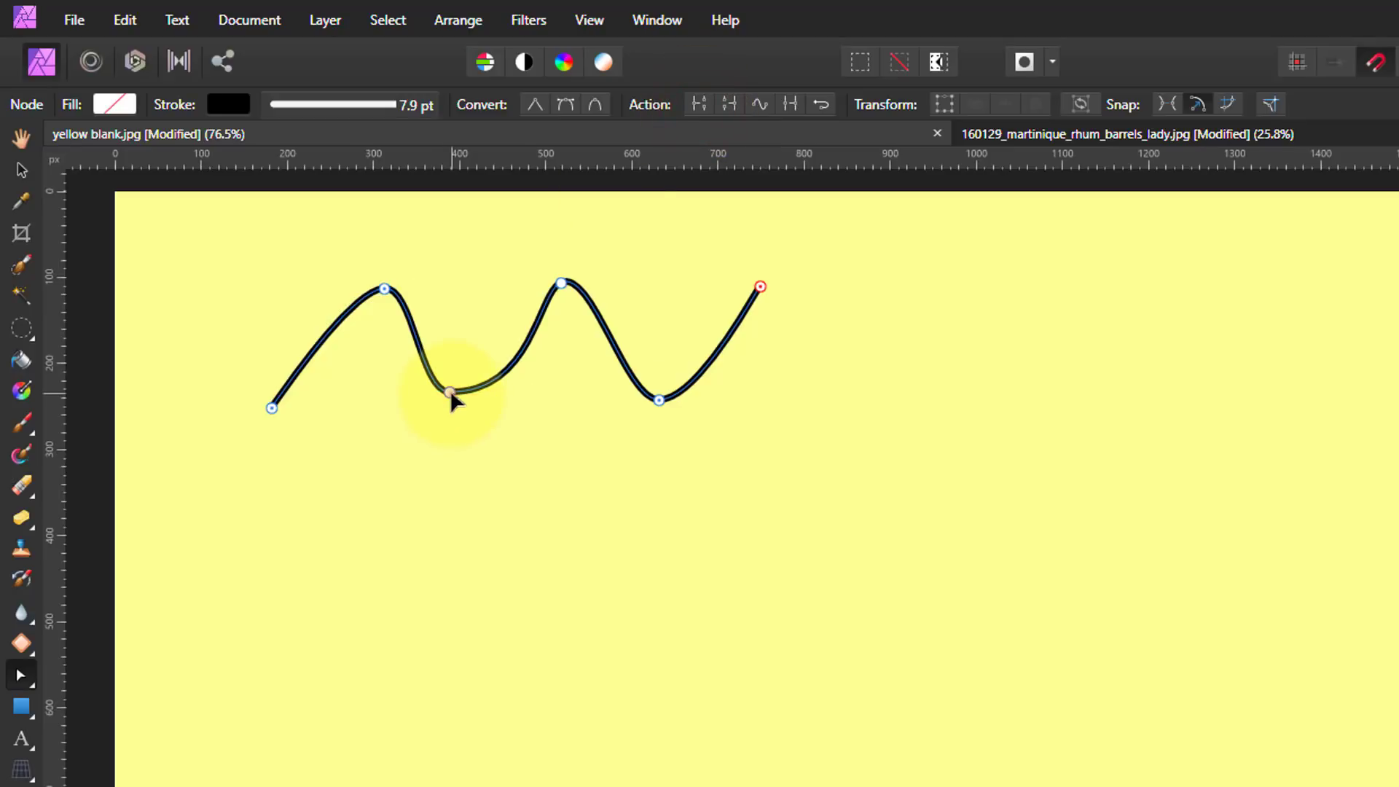
{"action": "left_click_drag", "start_coordinate": [450, 393], "coordinate": [487, 391]}
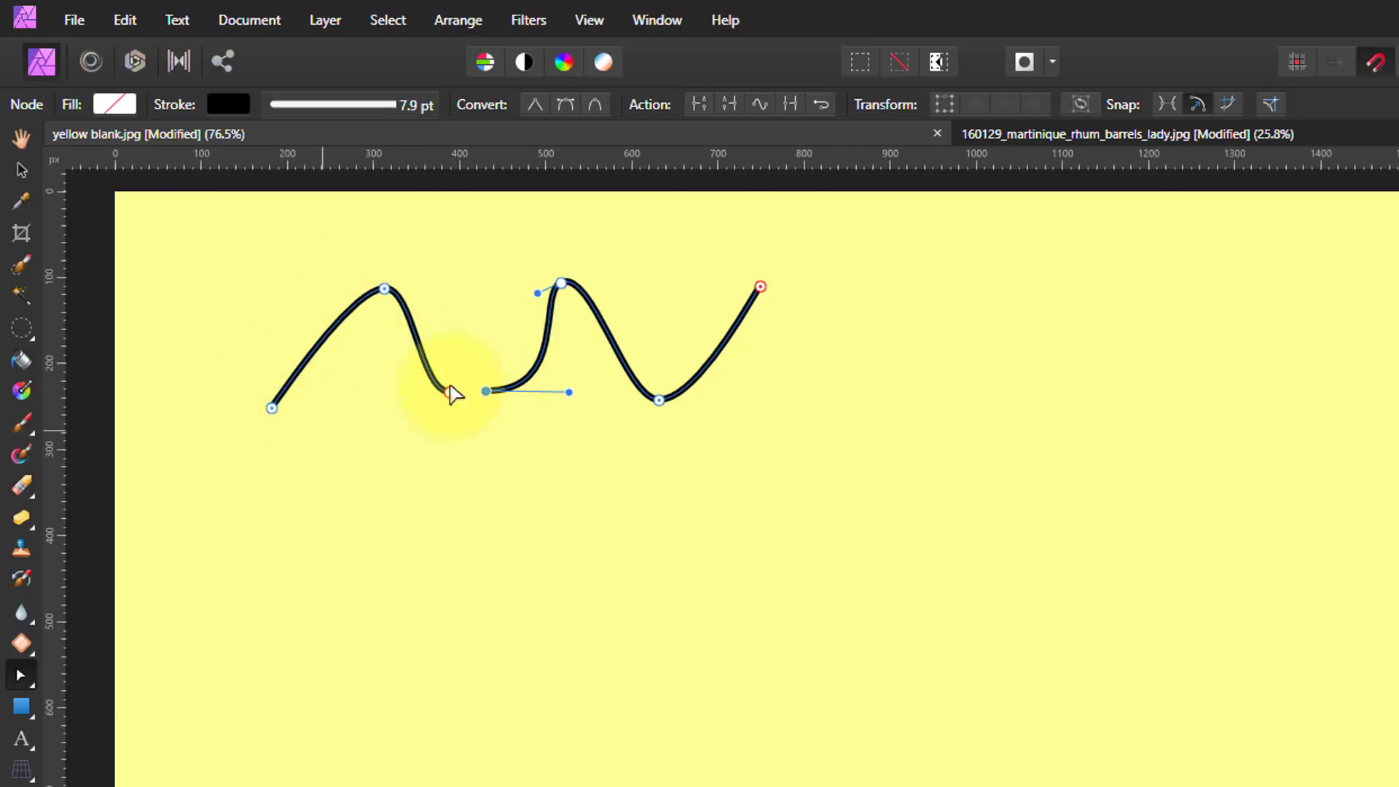
{"action": "left_click", "coordinate": [730, 104]}
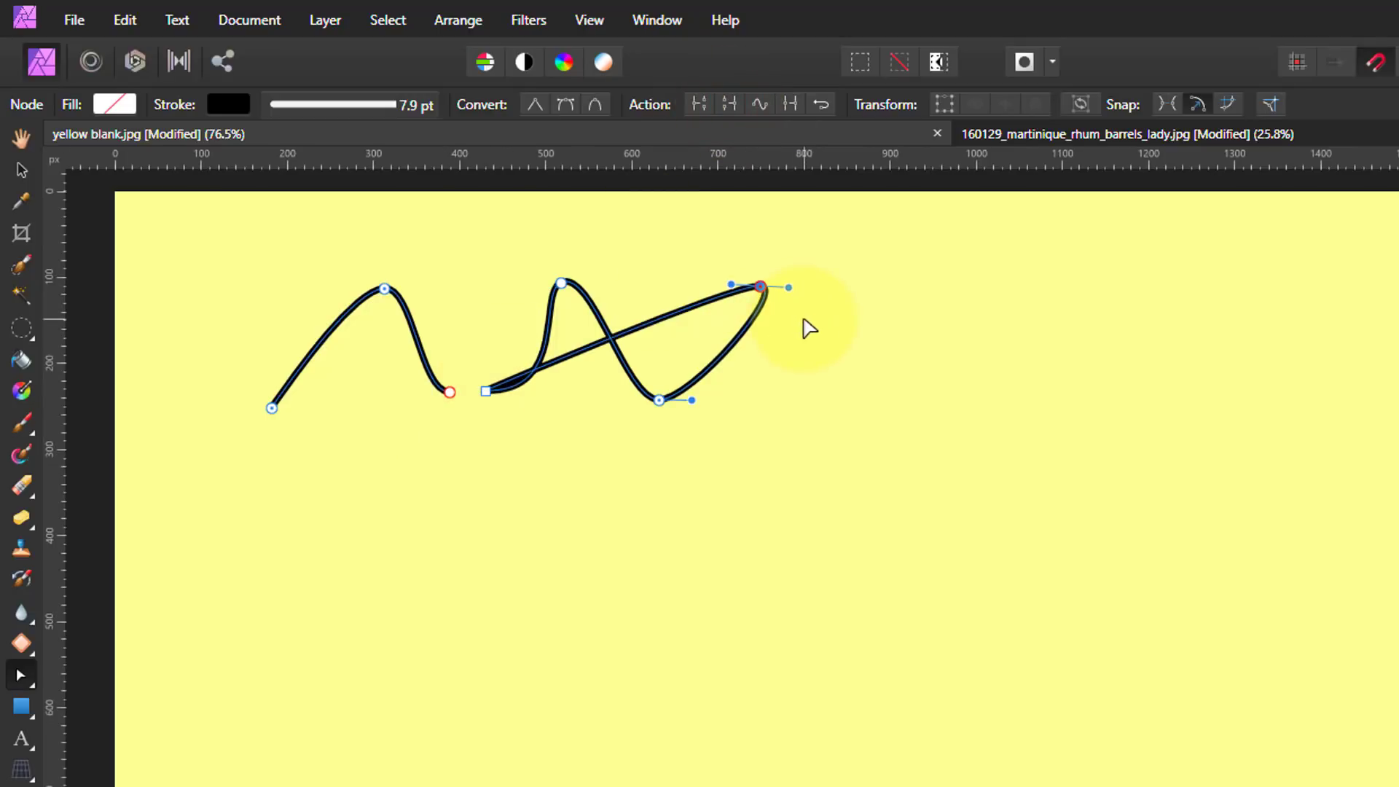
{"action": "key", "text": "ctrl+z"}
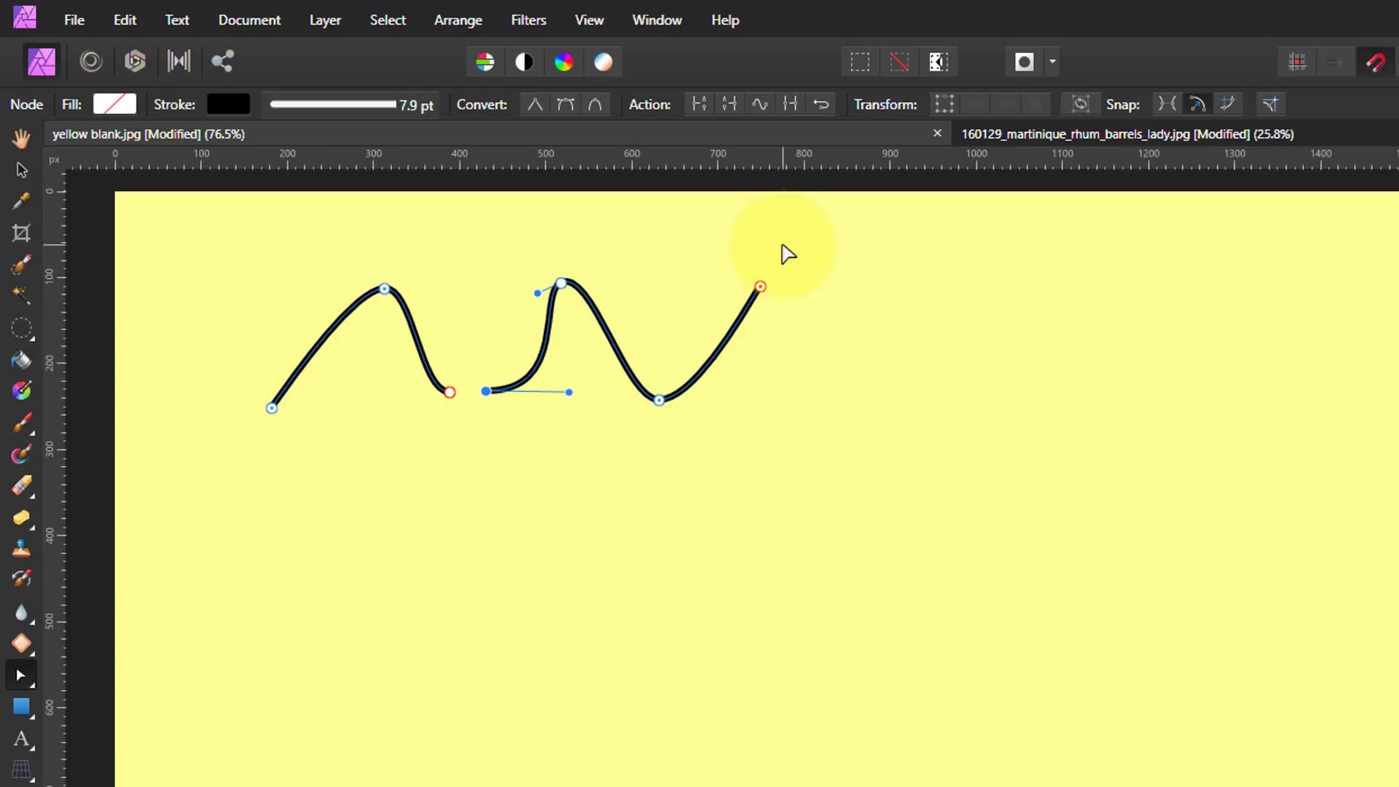
{"action": "left_click", "coordinate": [759, 103]}
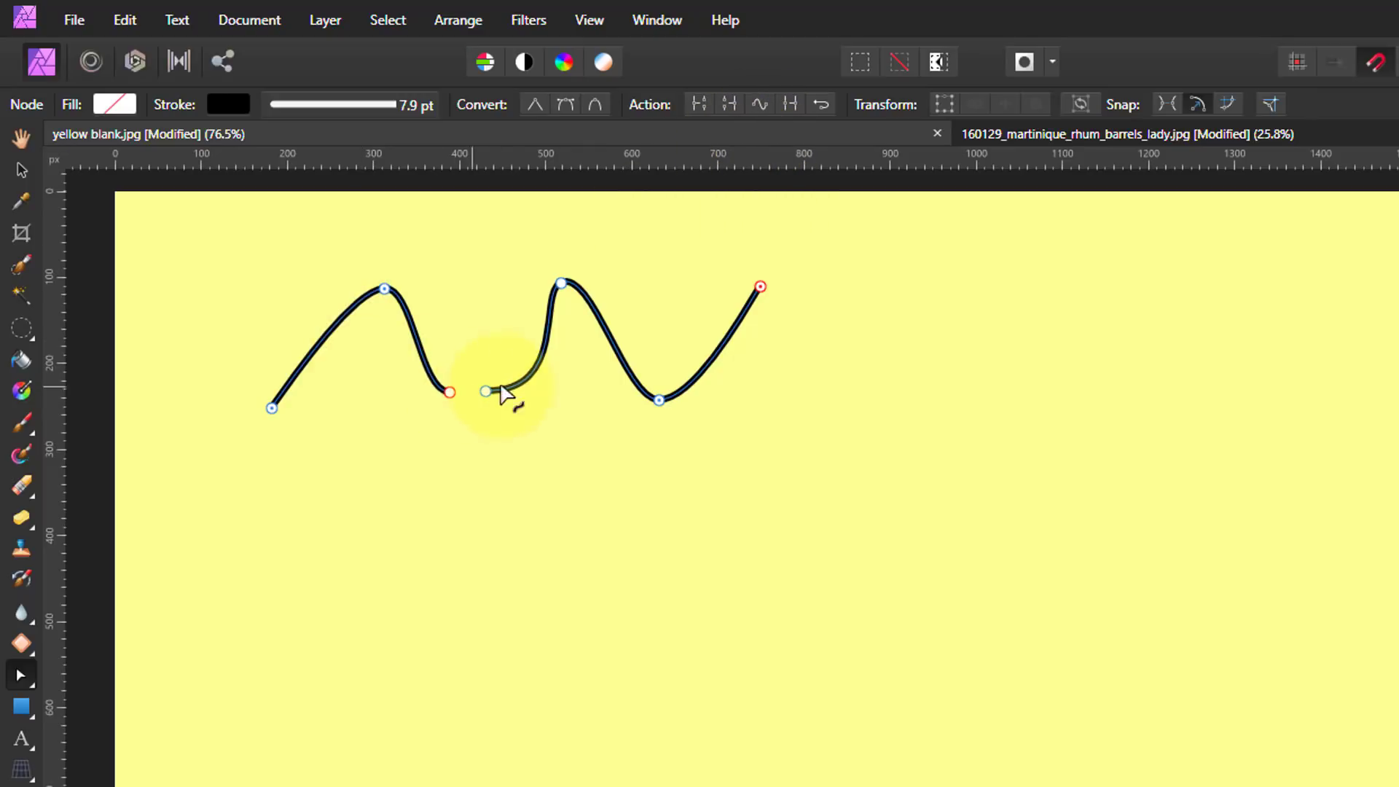
Join the two pieces into one curve and reverse its direction so it ends at the left.
{"action": "left_click", "coordinate": [790, 106]}
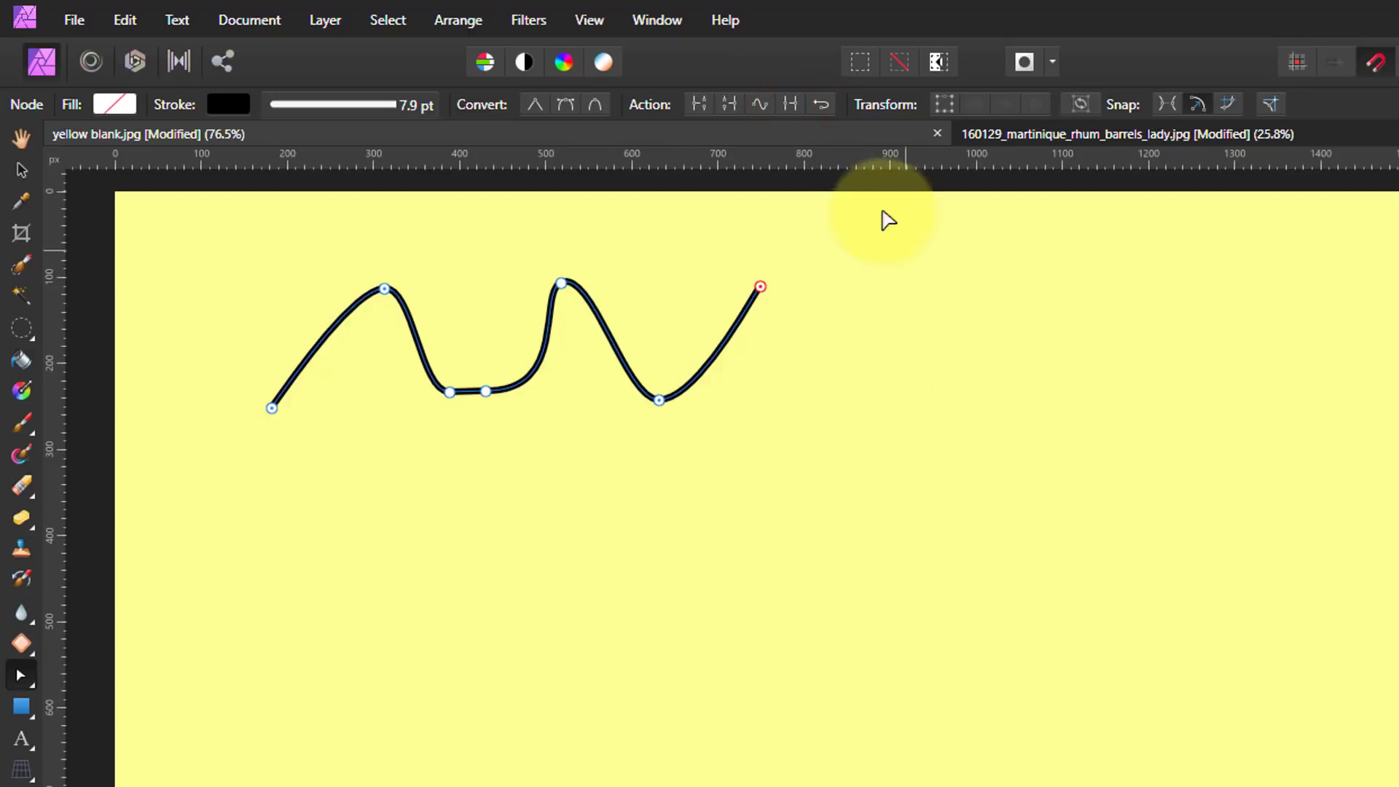
{"action": "left_click", "coordinate": [820, 103]}
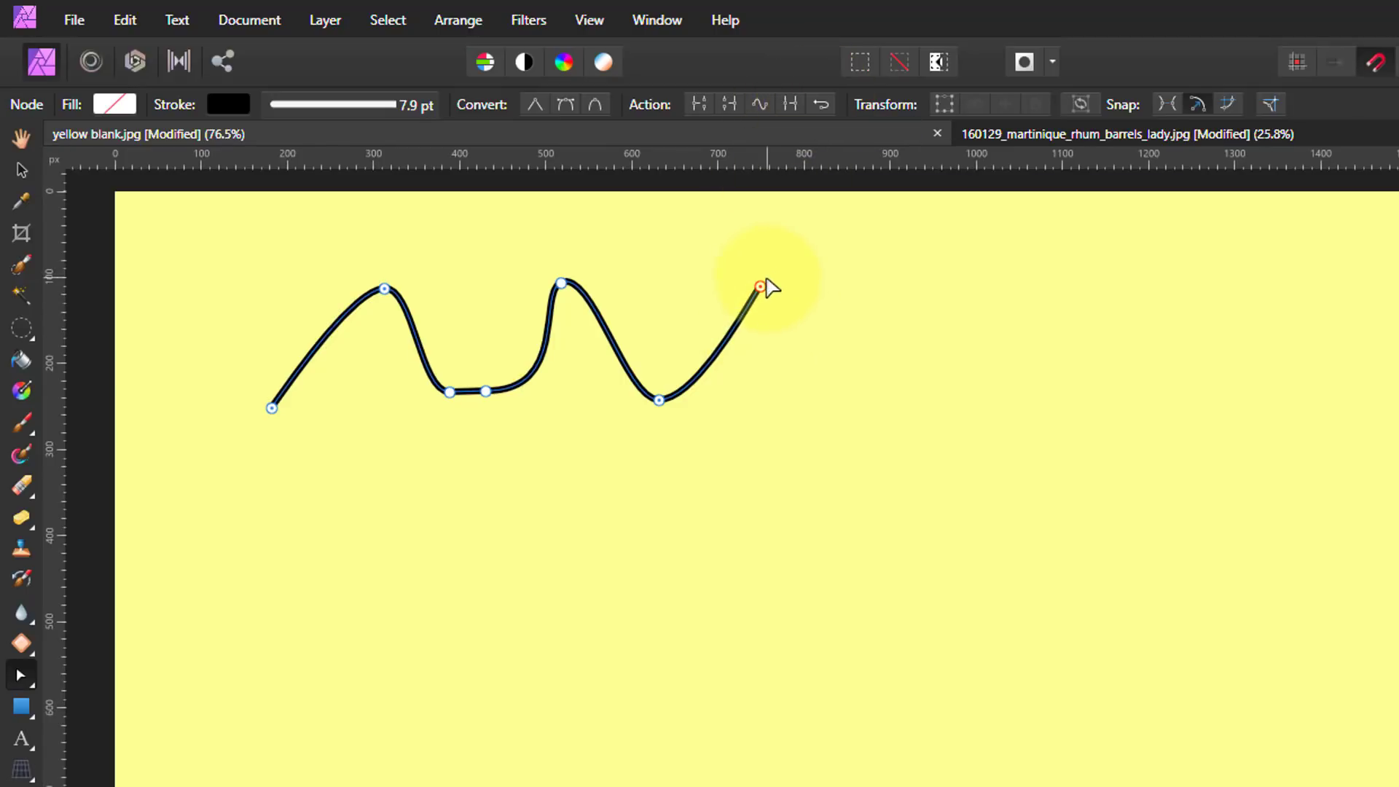
{"action": "left_click", "coordinate": [821, 104]}
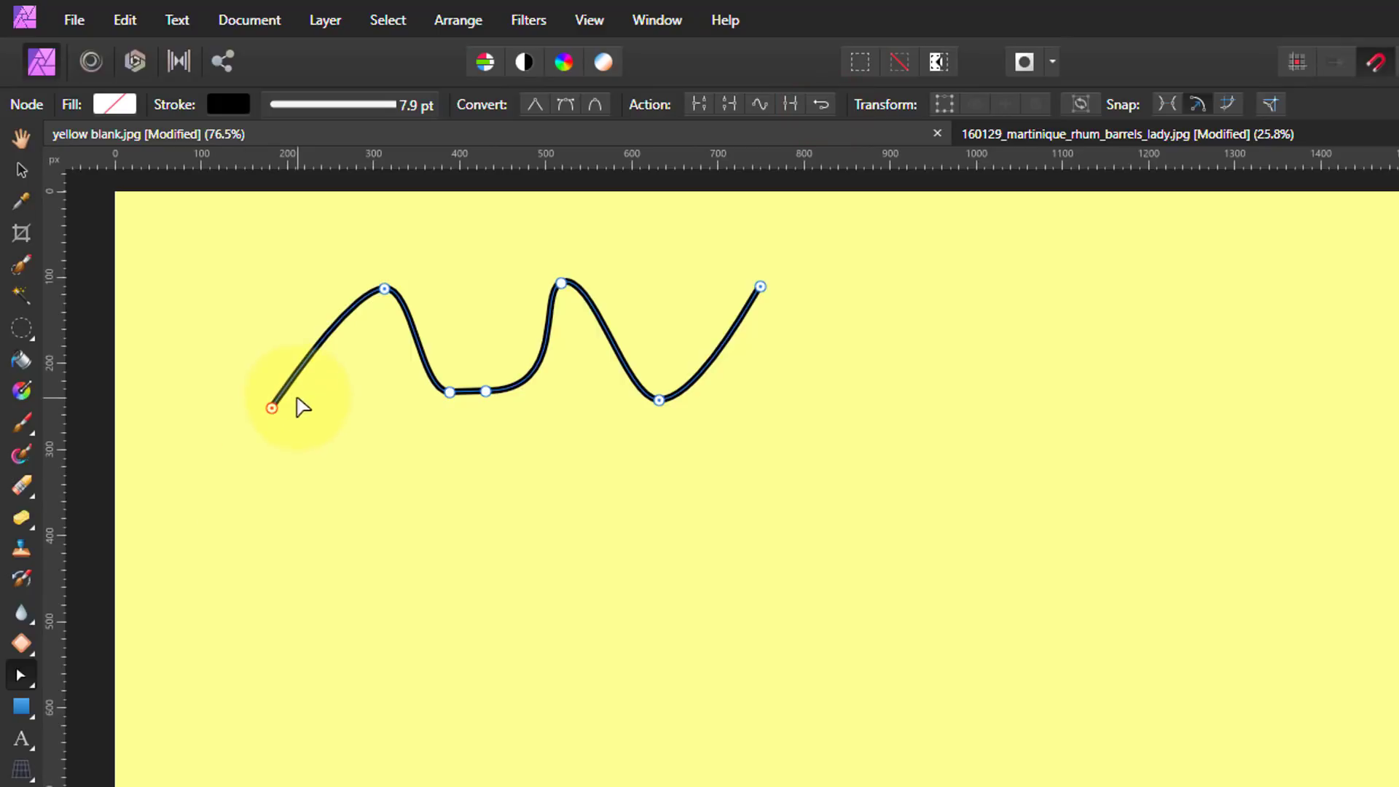
Set the curve's End arrowhead to Triangle in the Stroke panel, then reselect the curve.
{"action": "left_click", "coordinate": [338, 102]}
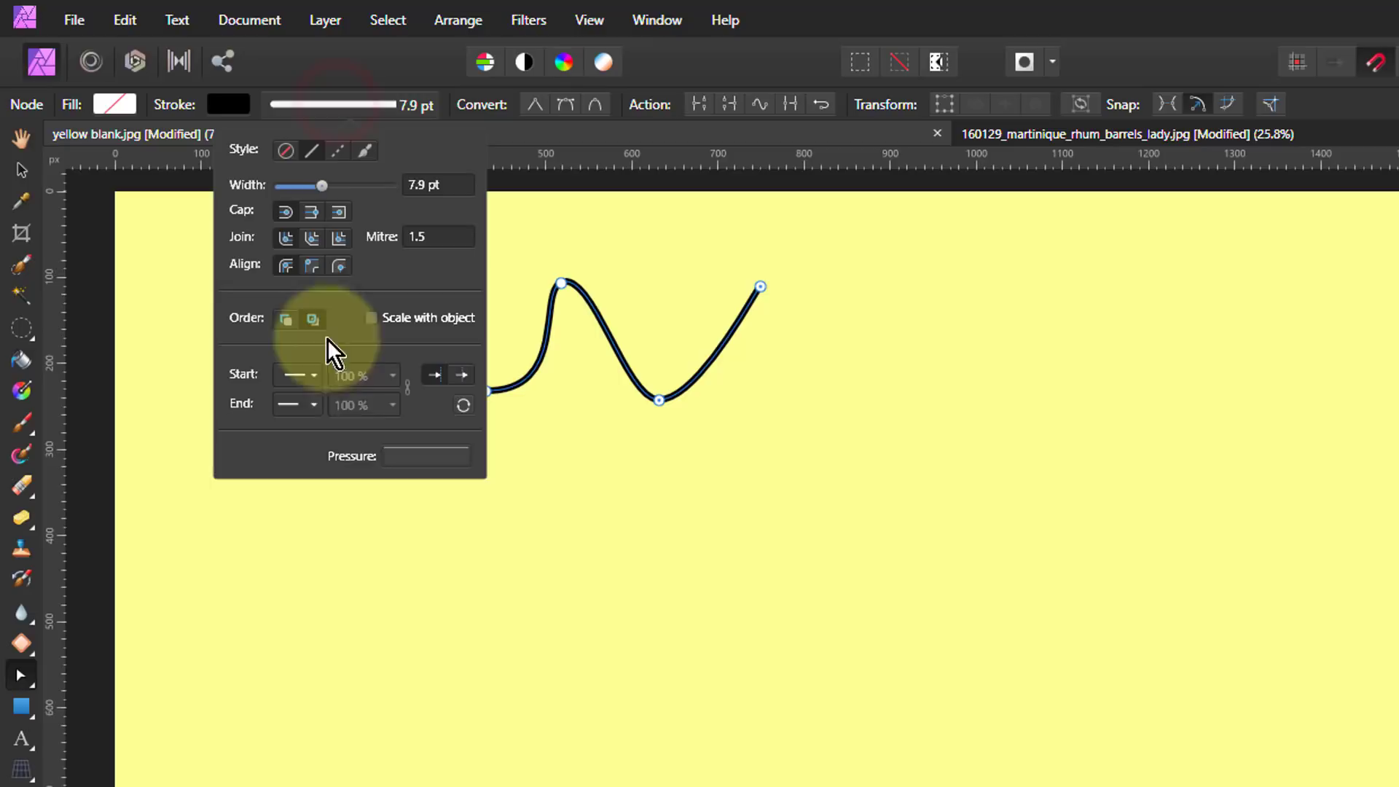
{"action": "left_click", "coordinate": [296, 405]}
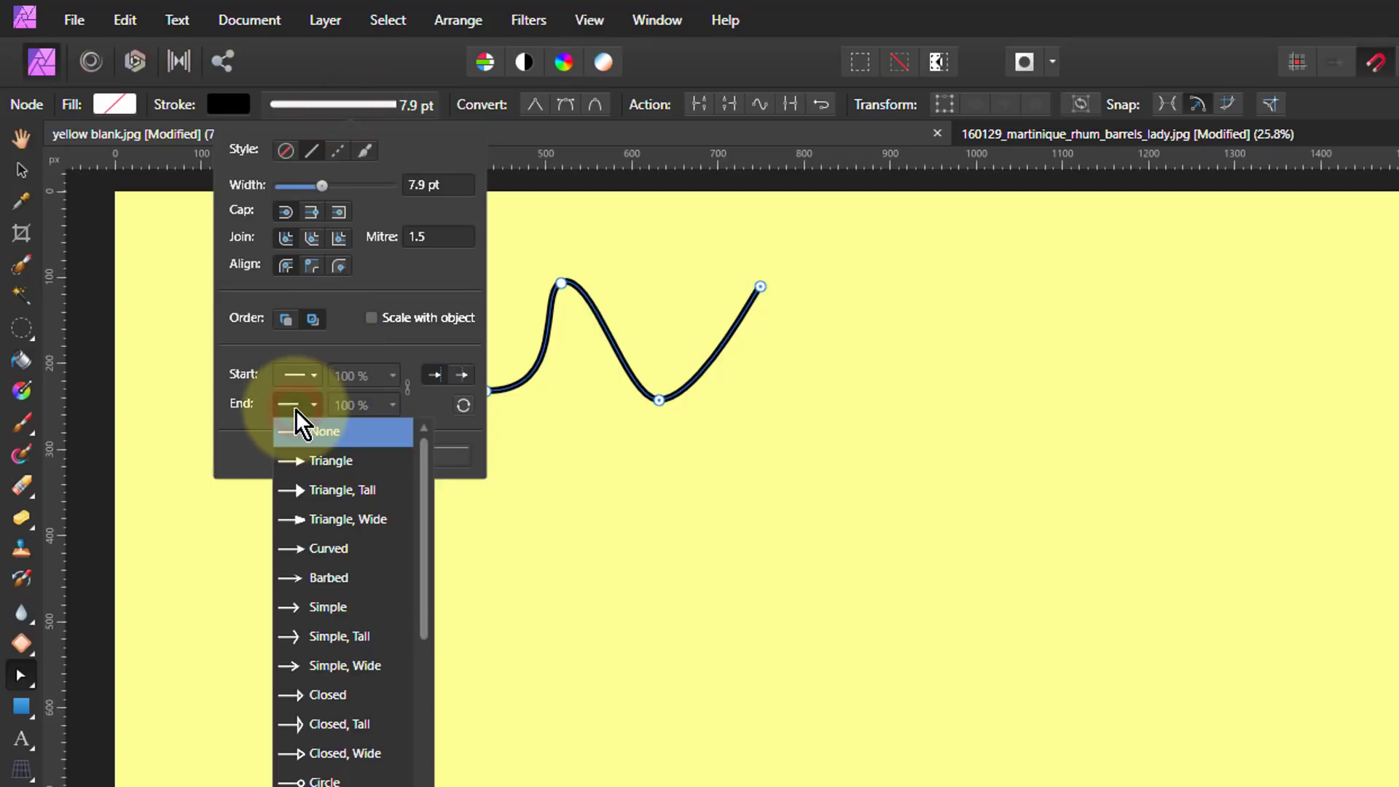
{"action": "left_click", "coordinate": [300, 460]}
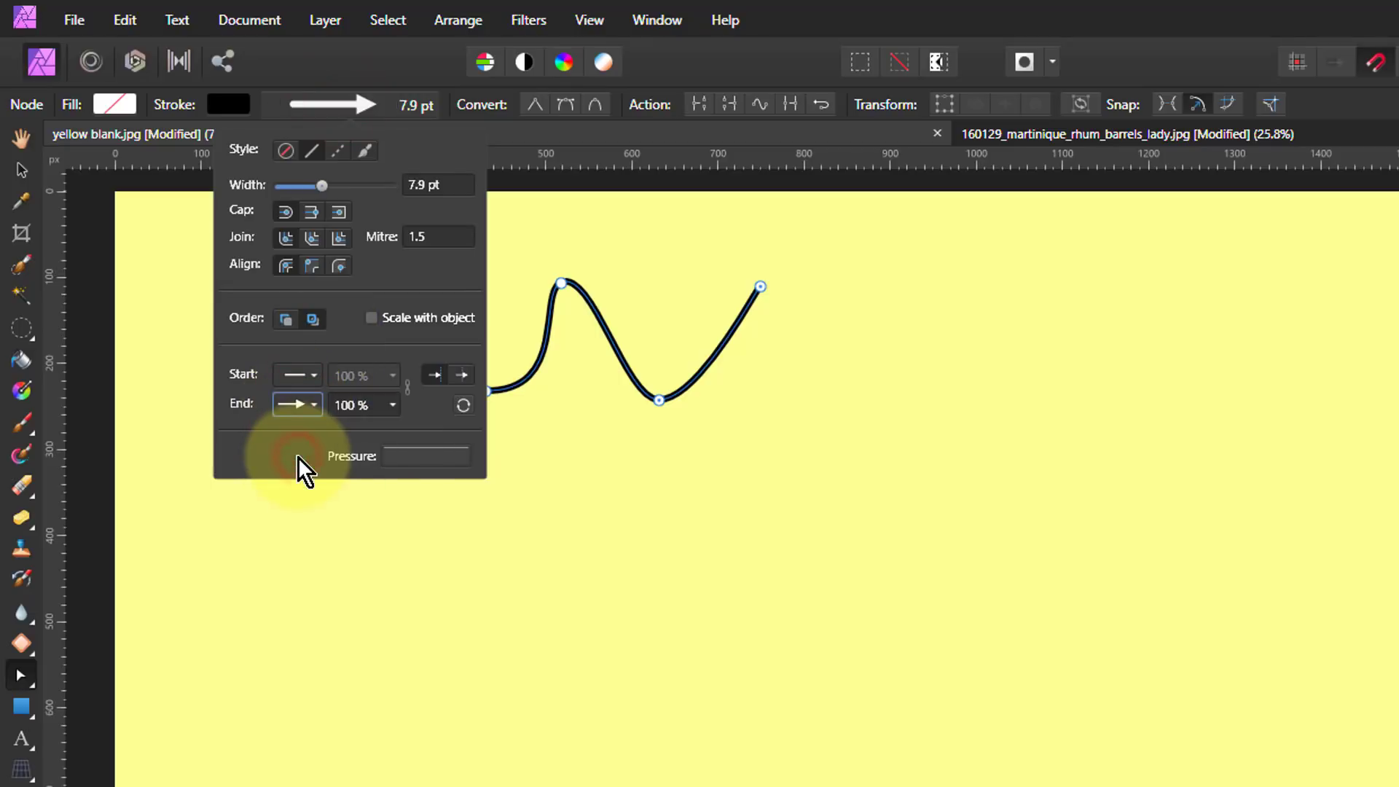
{"action": "left_click", "coordinate": [414, 510]}
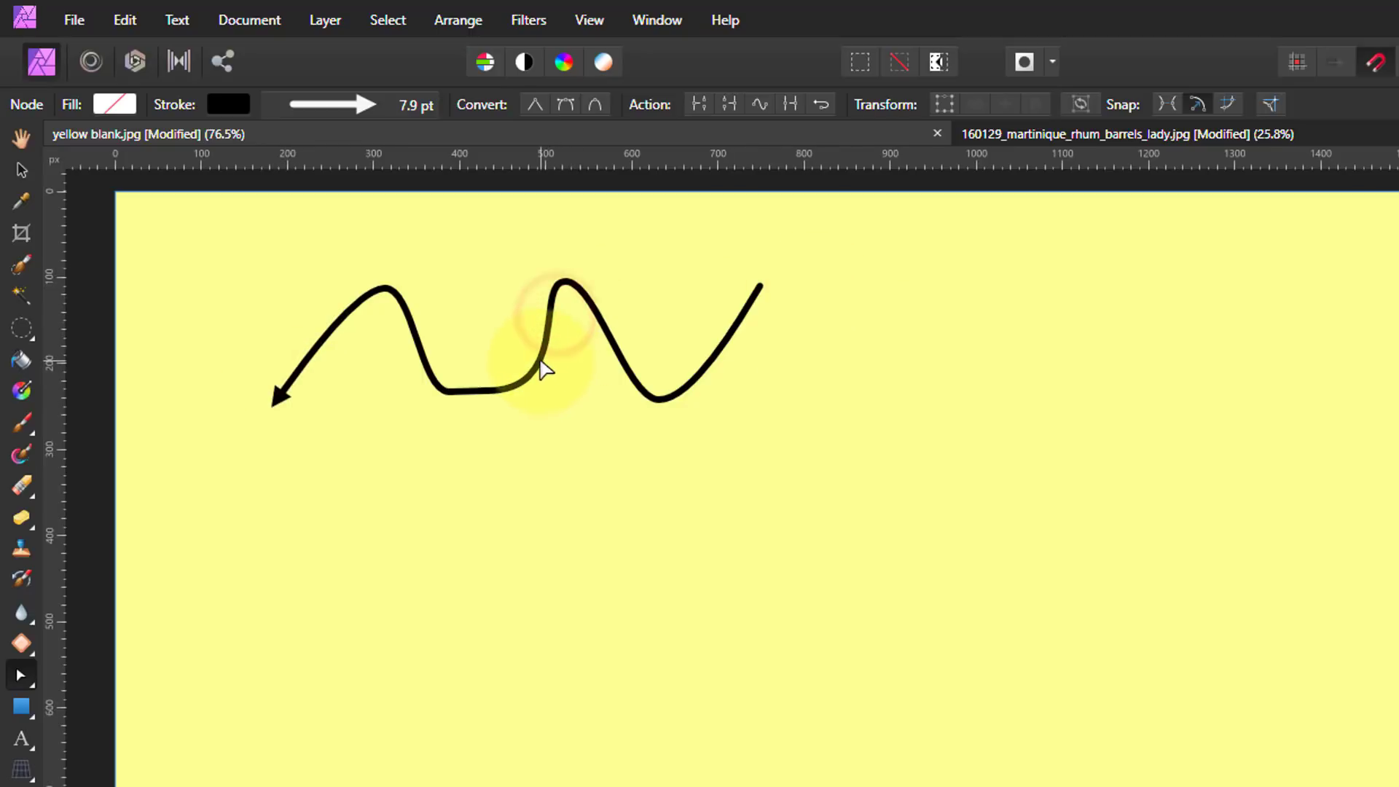
{"action": "left_click", "coordinate": [541, 361]}
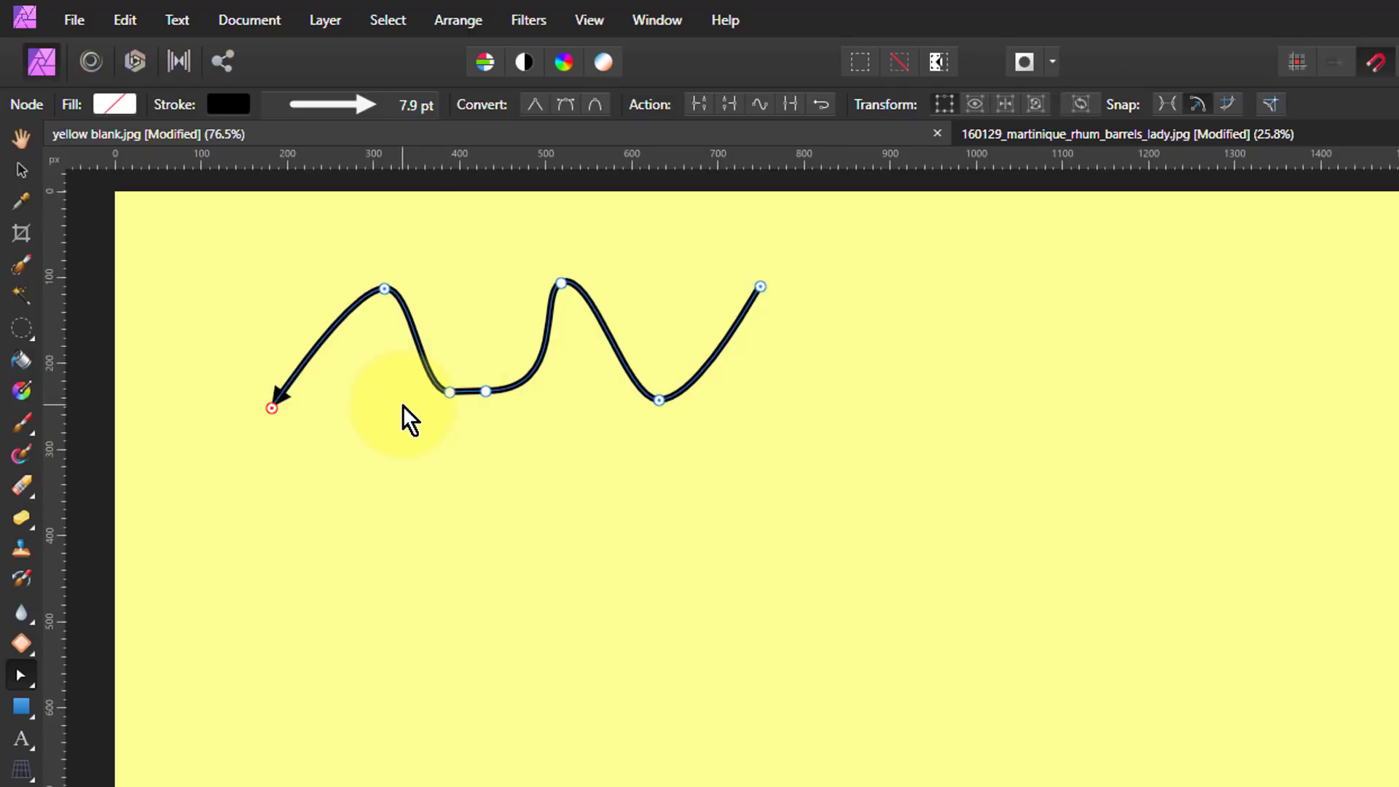
Marquee-select the curve's two middle nodes and turn on the node transform box.
{"action": "left_click_drag", "start_coordinate": [402, 405], "coordinate": [594, 284]}
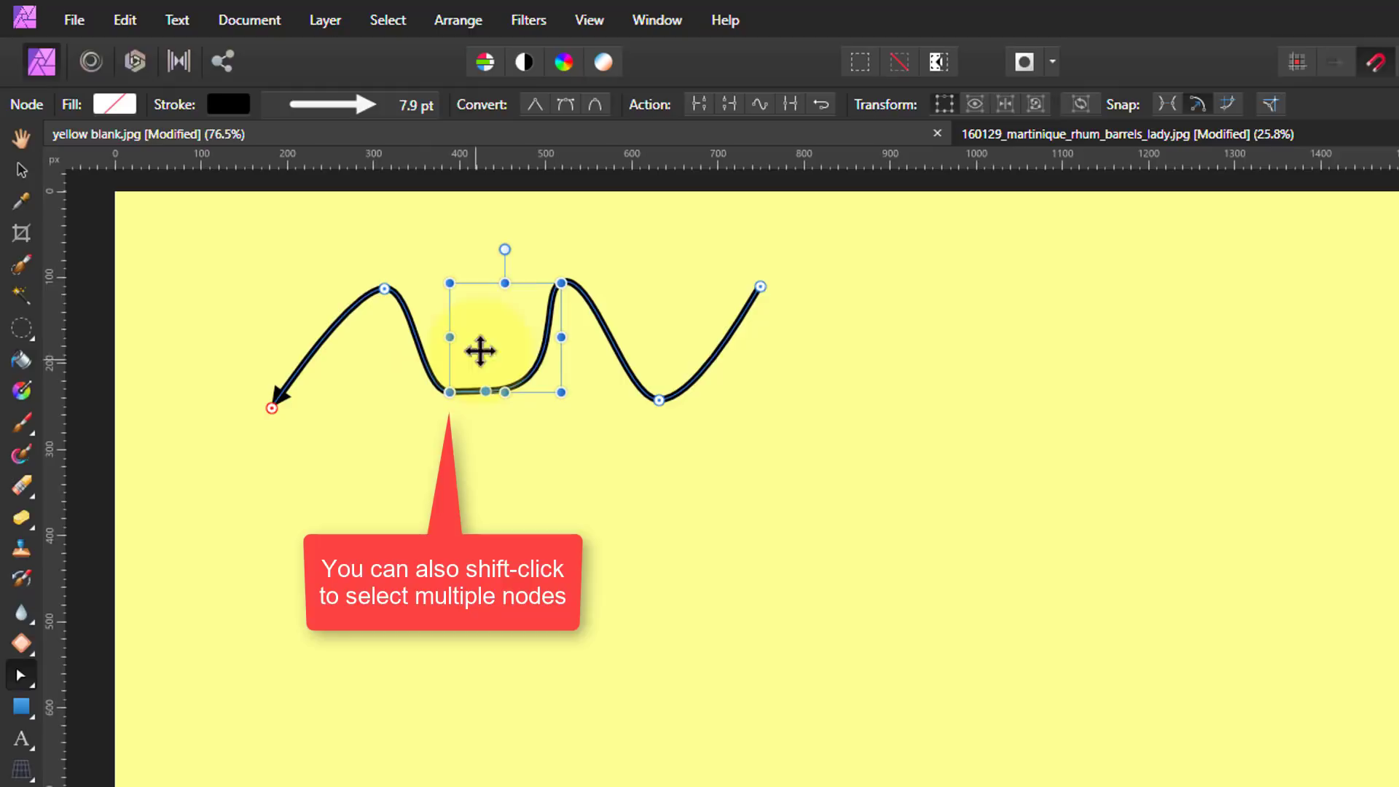
{"action": "left_click", "coordinate": [944, 106]}
{"action": "left_click", "coordinate": [944, 106]}
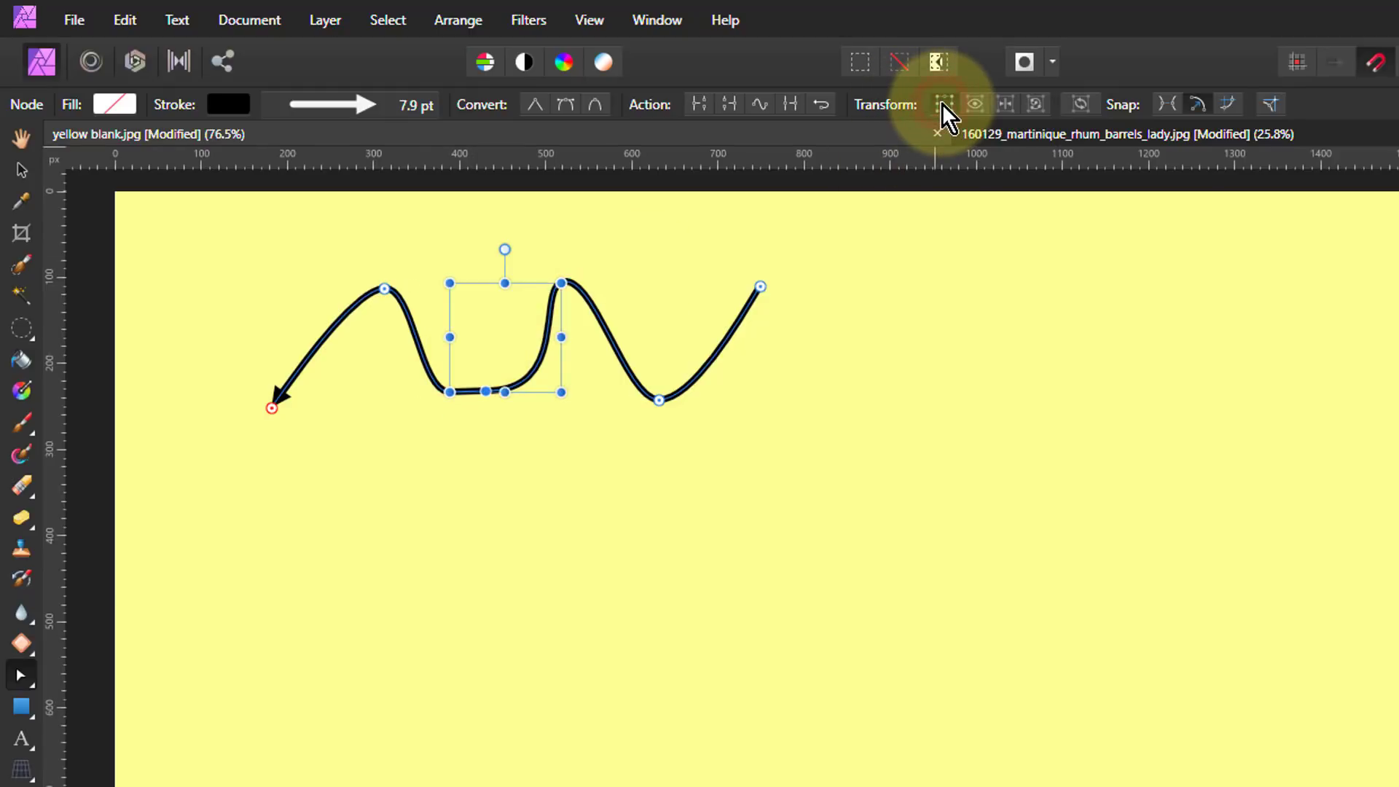
{"action": "left_click", "coordinate": [944, 106]}
{"action": "left_click", "coordinate": [945, 106]}
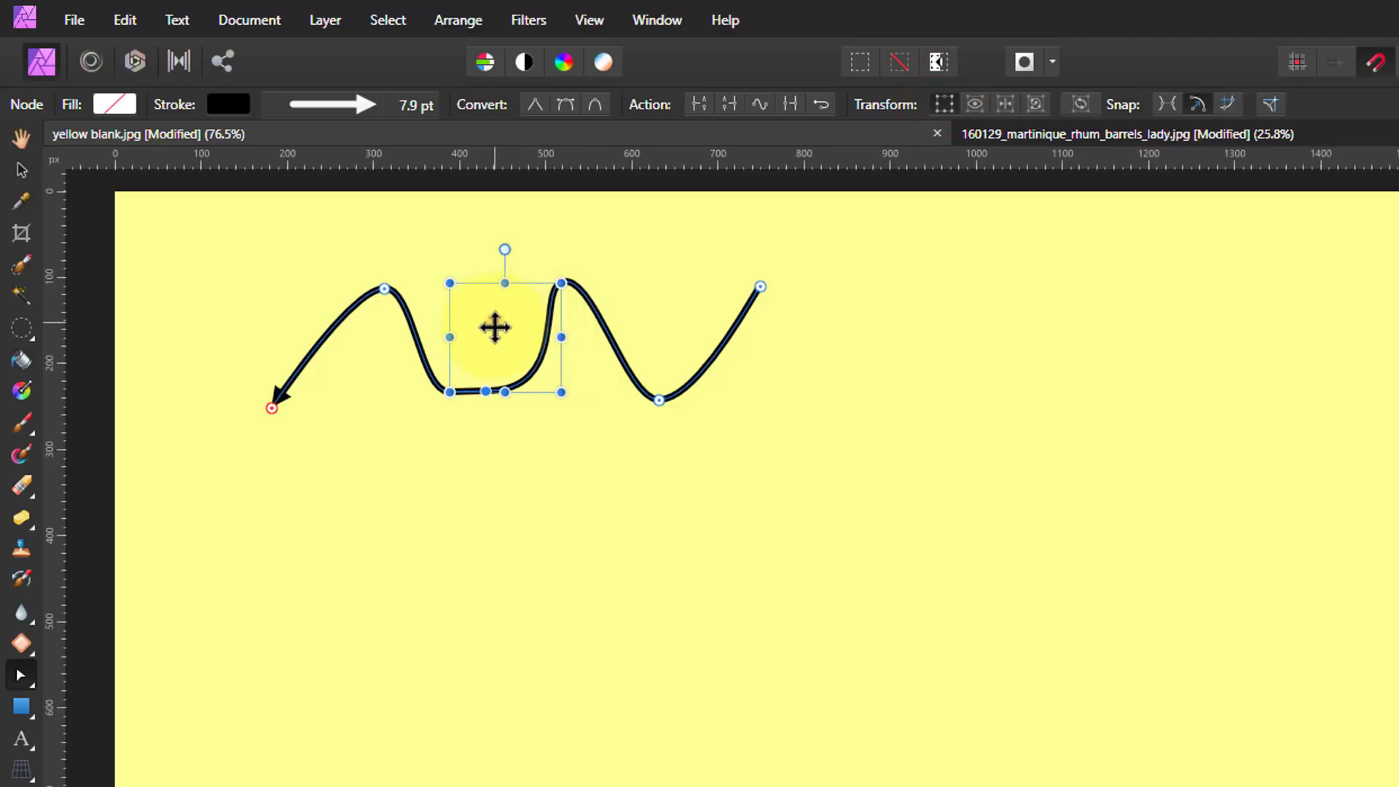
Pull the middle section down into a deep dip, then rotate, enlarge and shift it.
{"action": "left_click_drag", "start_coordinate": [495, 327], "coordinate": [505, 553]}
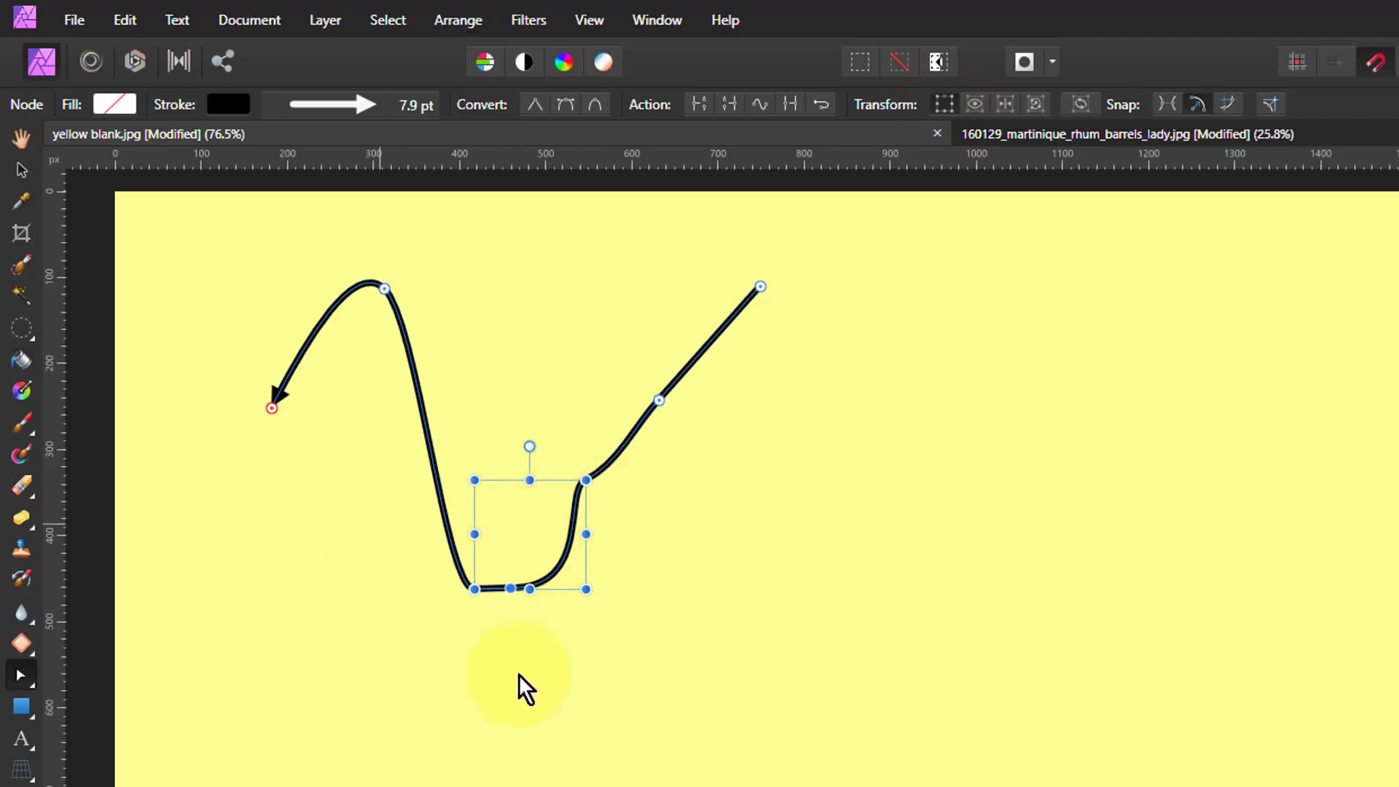
{"action": "left_click_drag", "start_coordinate": [530, 446], "coordinate": [509, 415]}
{"action": "left_click_drag", "start_coordinate": [590, 579], "coordinate": [741, 594]}
{"action": "left_click", "coordinate": [594, 530]}
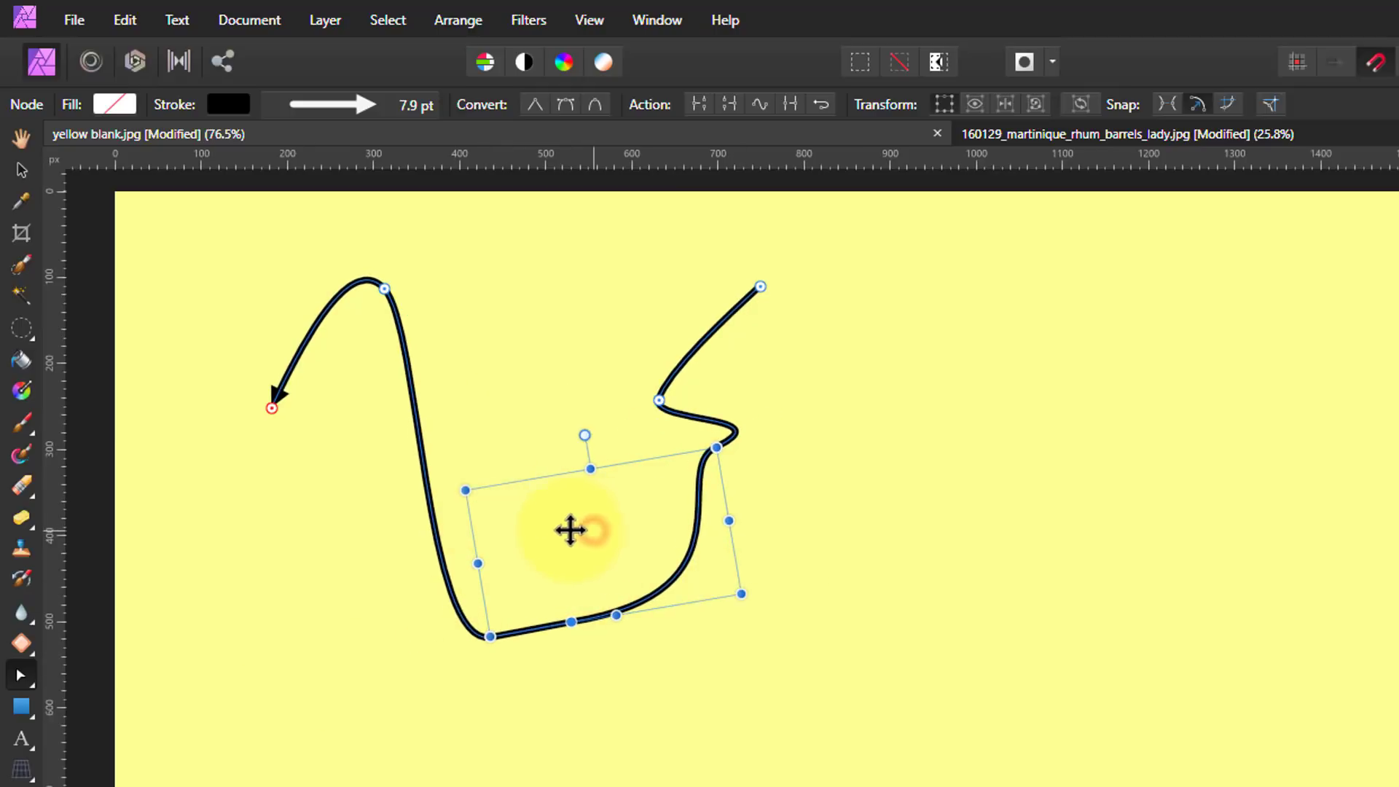
{"action": "left_click_drag", "start_coordinate": [571, 530], "coordinate": [556, 518]}
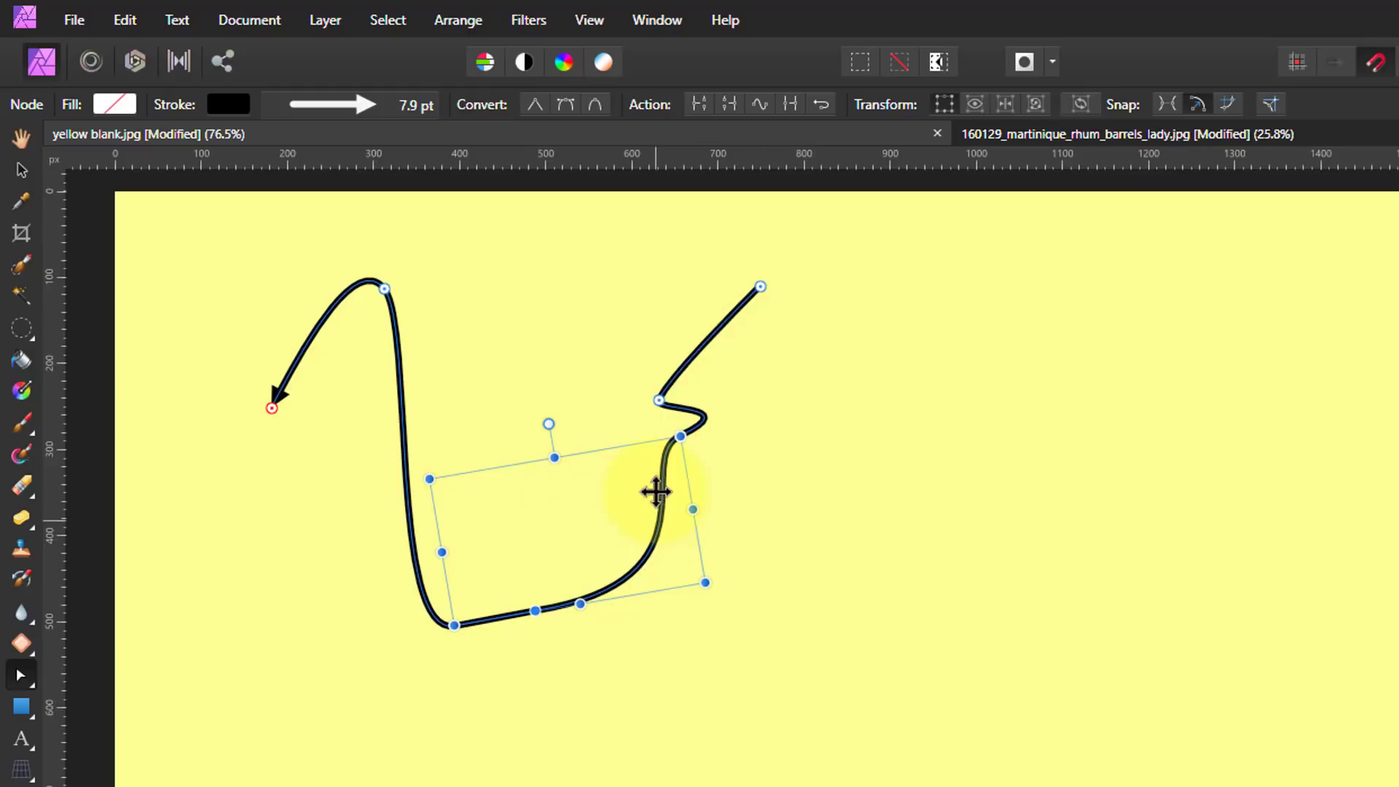
{"action": "left_click", "coordinate": [976, 110]}
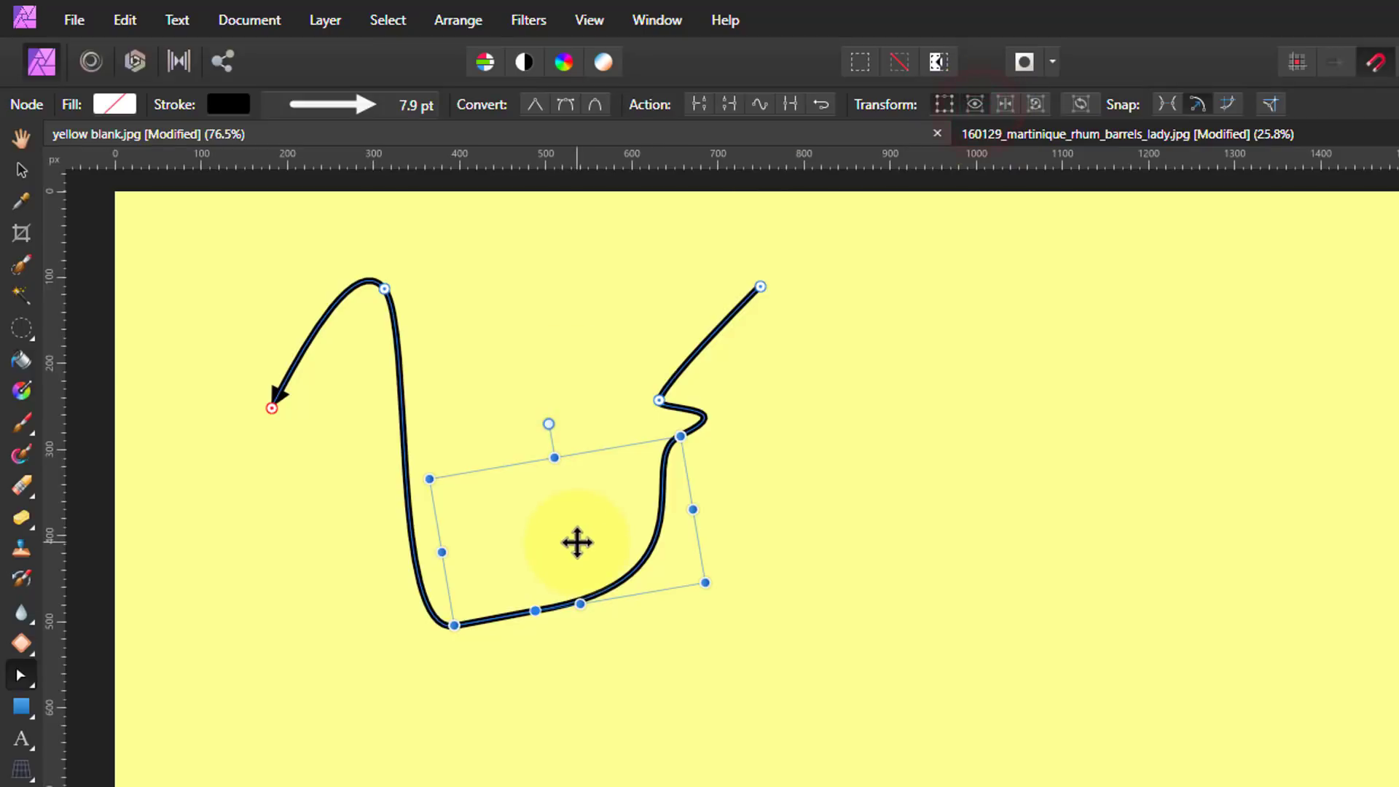
{"action": "left_click_drag", "start_coordinate": [577, 542], "coordinate": [629, 517]}
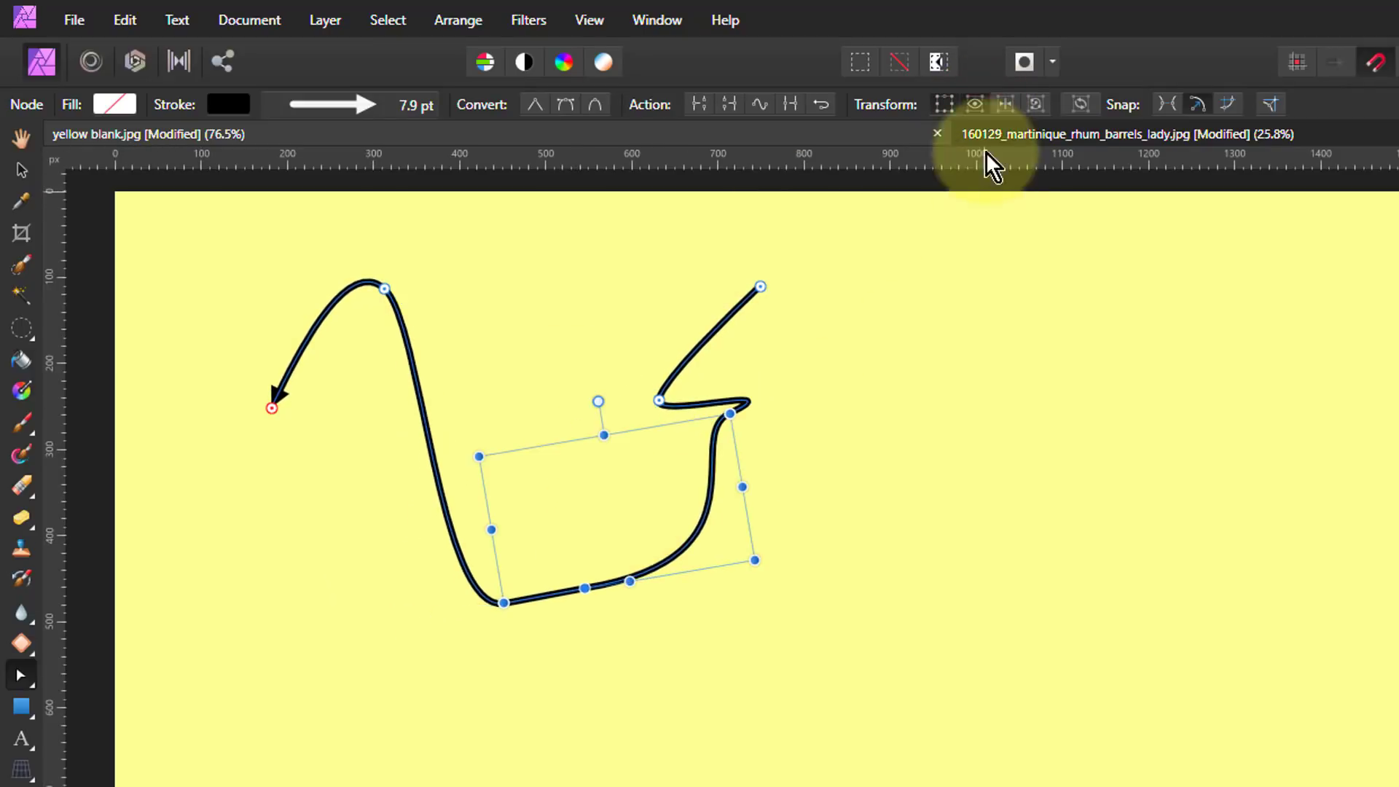
Enable Show Alignment Handles and squash the selected dip vertically into a shallower bottom.
{"action": "left_click", "coordinate": [1007, 107]}
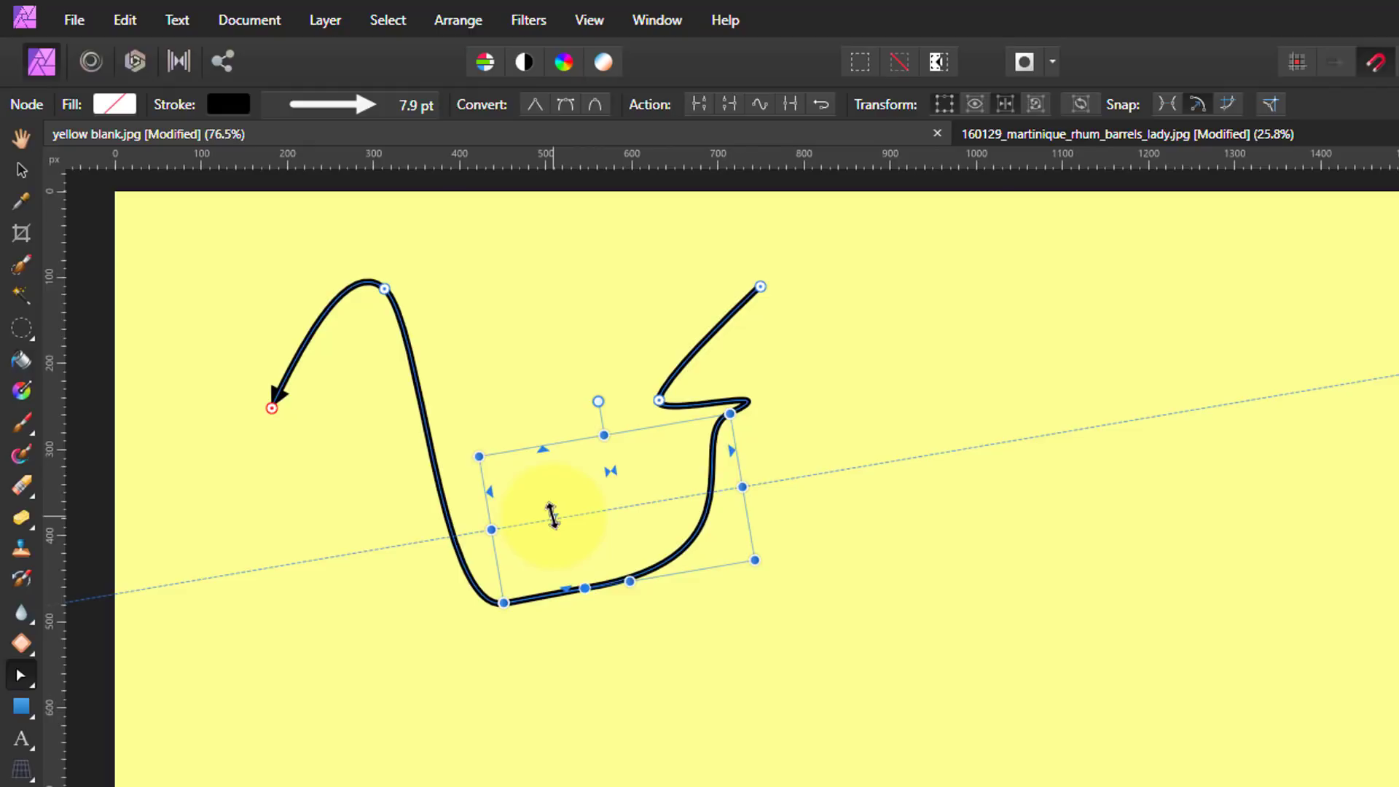
{"action": "left_click_drag", "start_coordinate": [552, 516], "coordinate": [549, 509]}
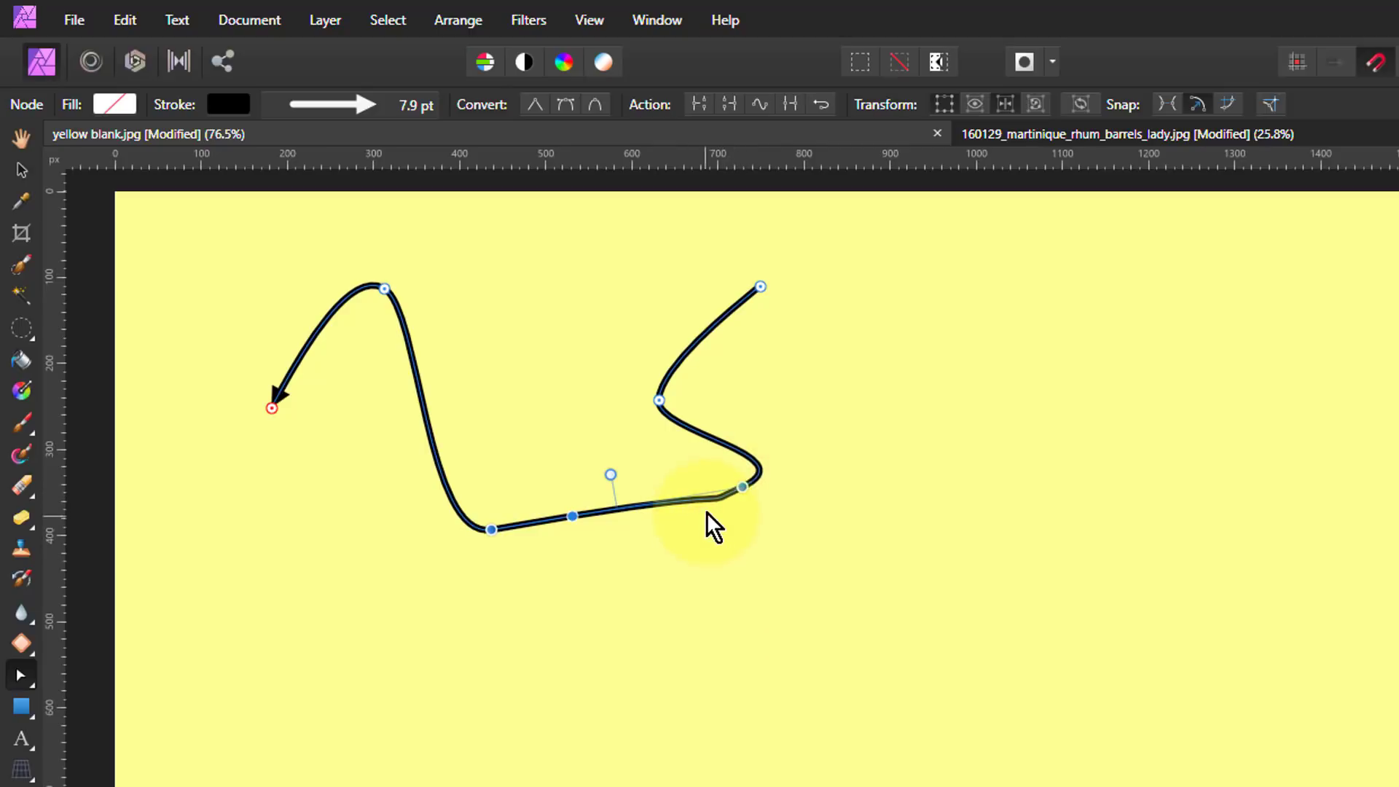
Switch to Curves box mode, then with Transform Mode off bend the lower section outward by its control handle.
{"action": "left_click", "coordinate": [1035, 104]}
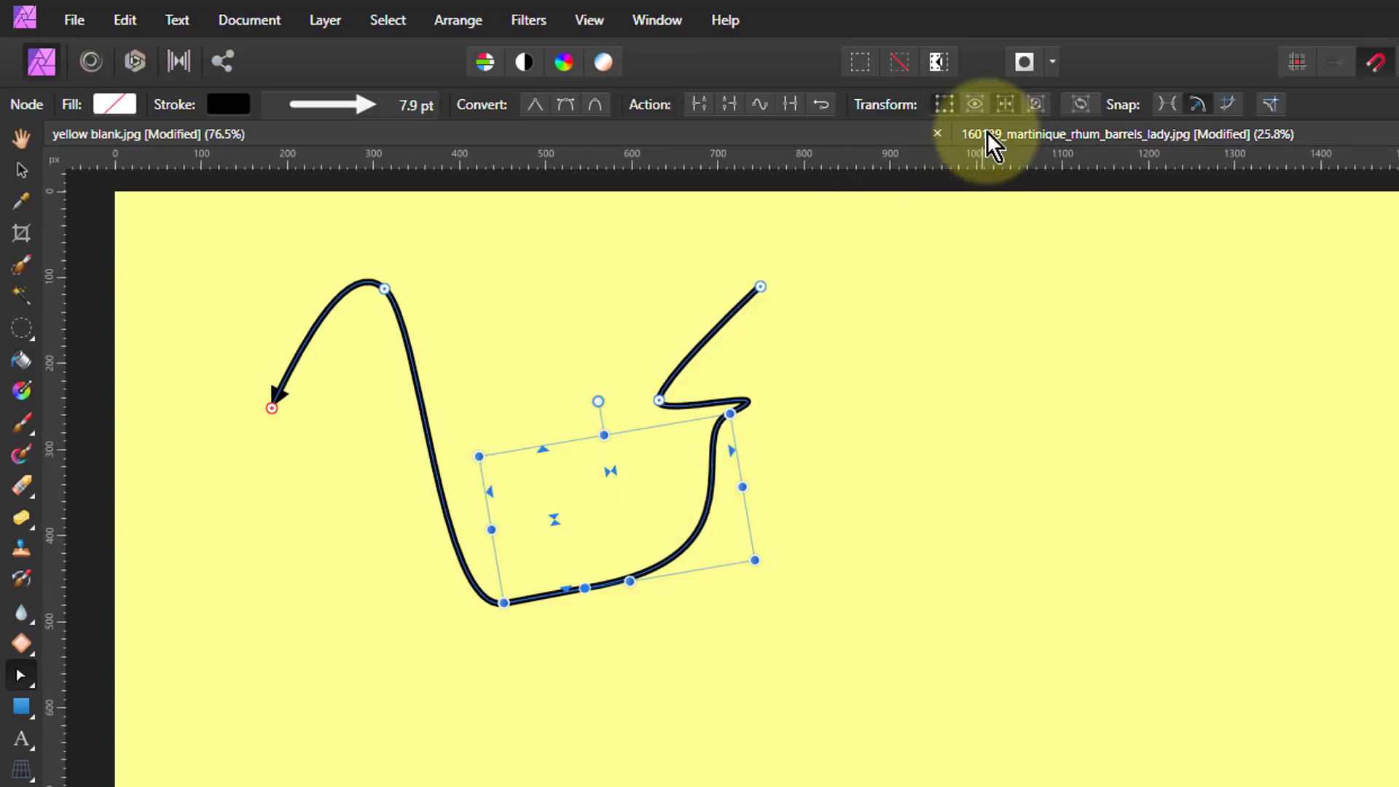
{"action": "left_click", "coordinate": [1035, 103]}
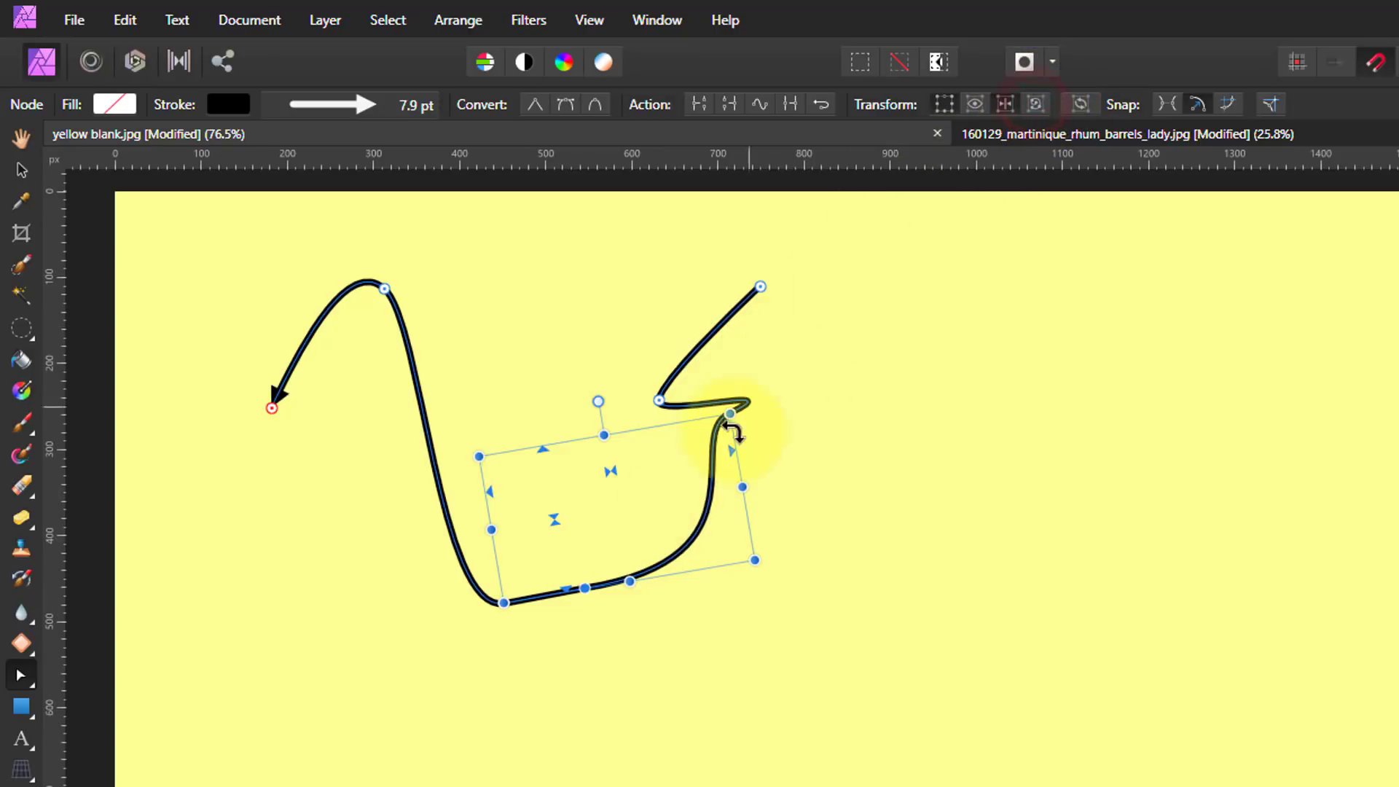
{"action": "left_click", "coordinate": [943, 103]}
{"action": "left_click_drag", "start_coordinate": [680, 436], "coordinate": [811, 672]}
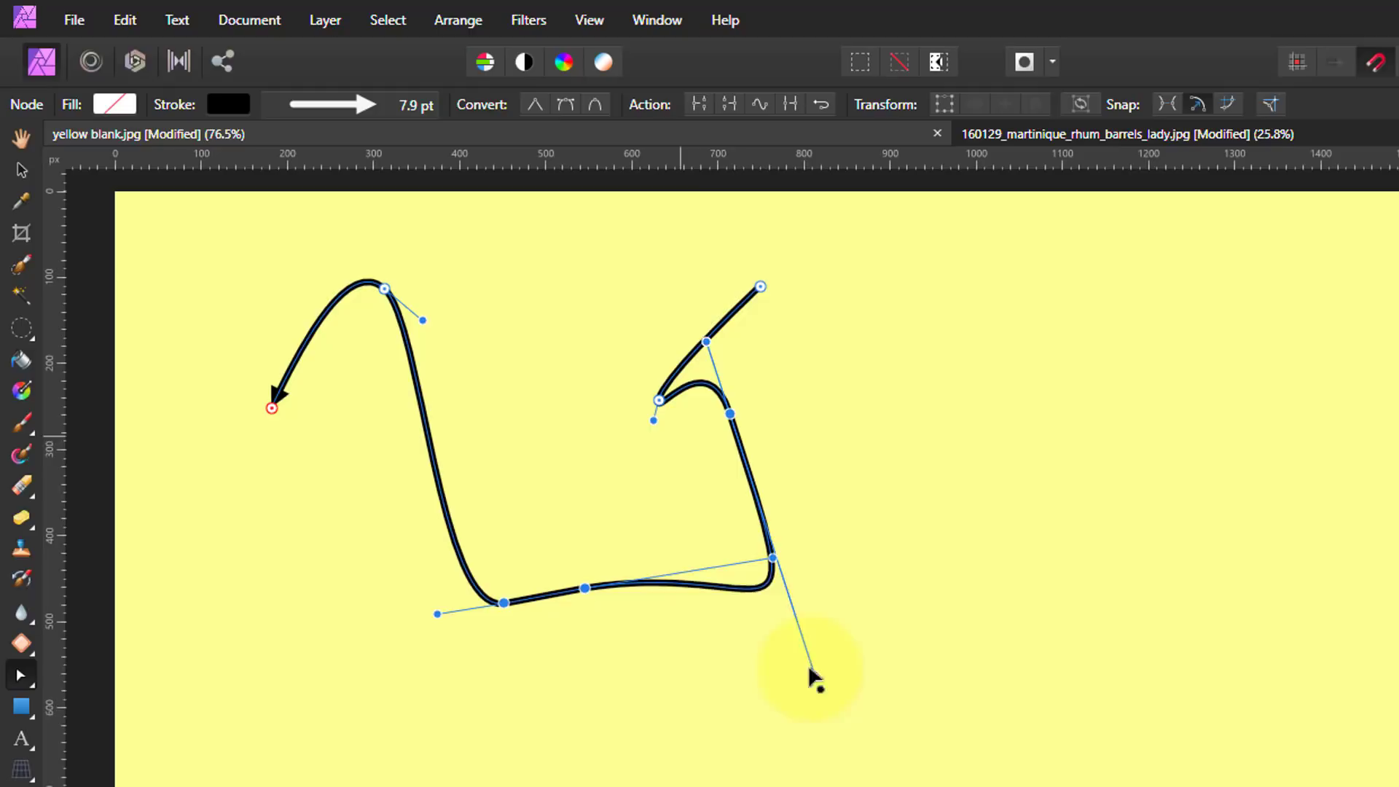
{"action": "mouse_move", "coordinate": [654, 421]}
{"action": "left_mouse_down"}
{"action": "mouse_move", "coordinate": [663, 494]}
{"action": "mouse_move", "coordinate": [656, 437]}
{"action": "left_mouse_up"}
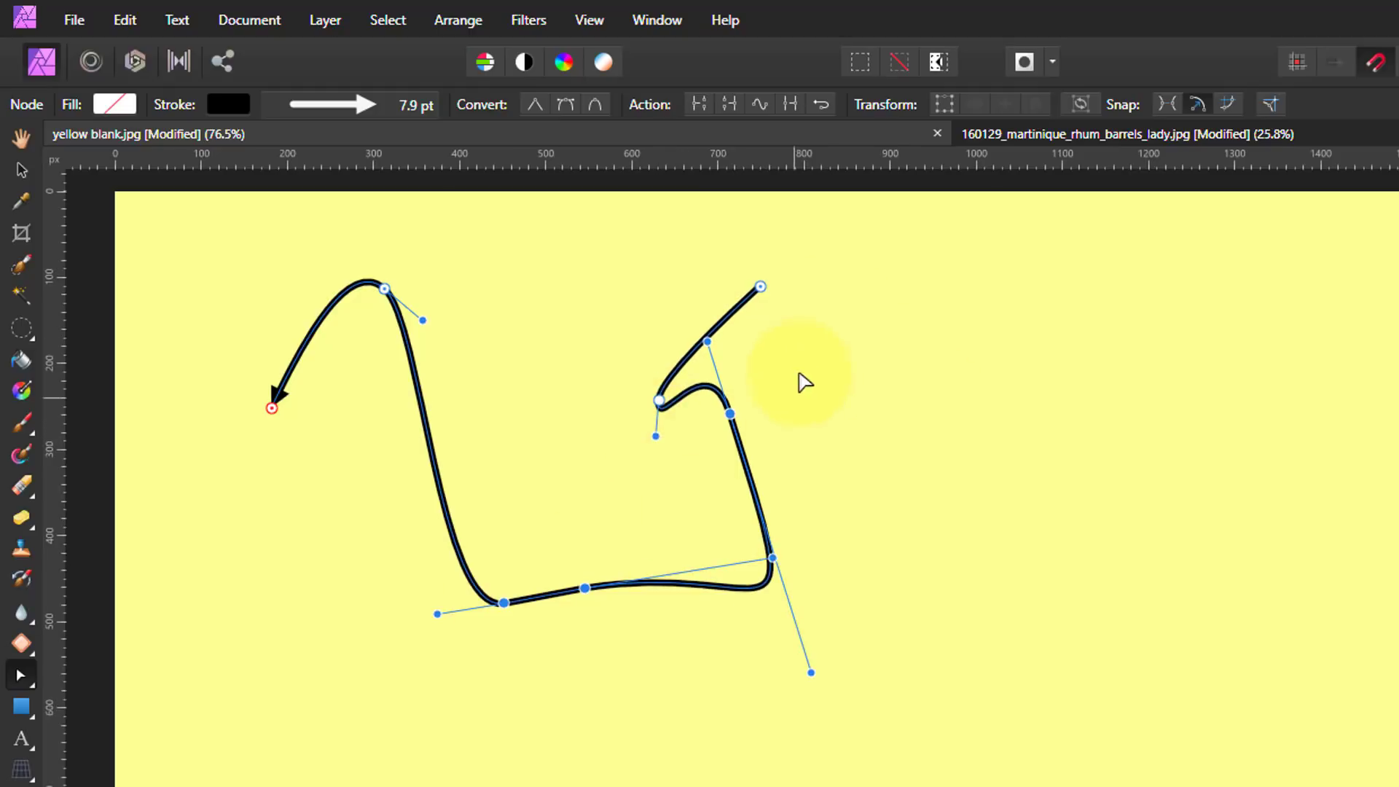
Re-enable Transform Mode and cycle box fits until a rotated box encloses the corner node.
{"action": "left_click", "coordinate": [945, 104]}
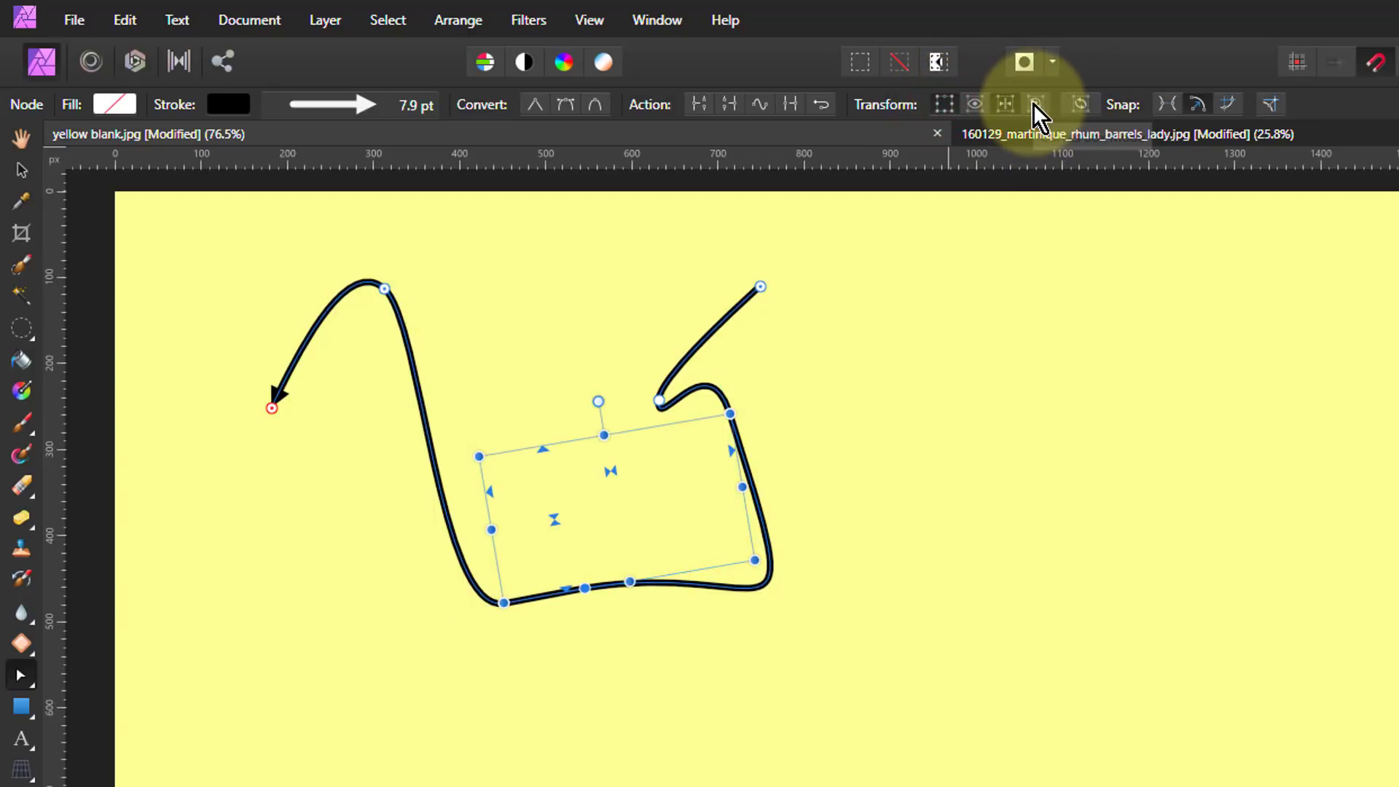
{"action": "left_click", "coordinate": [1038, 102]}
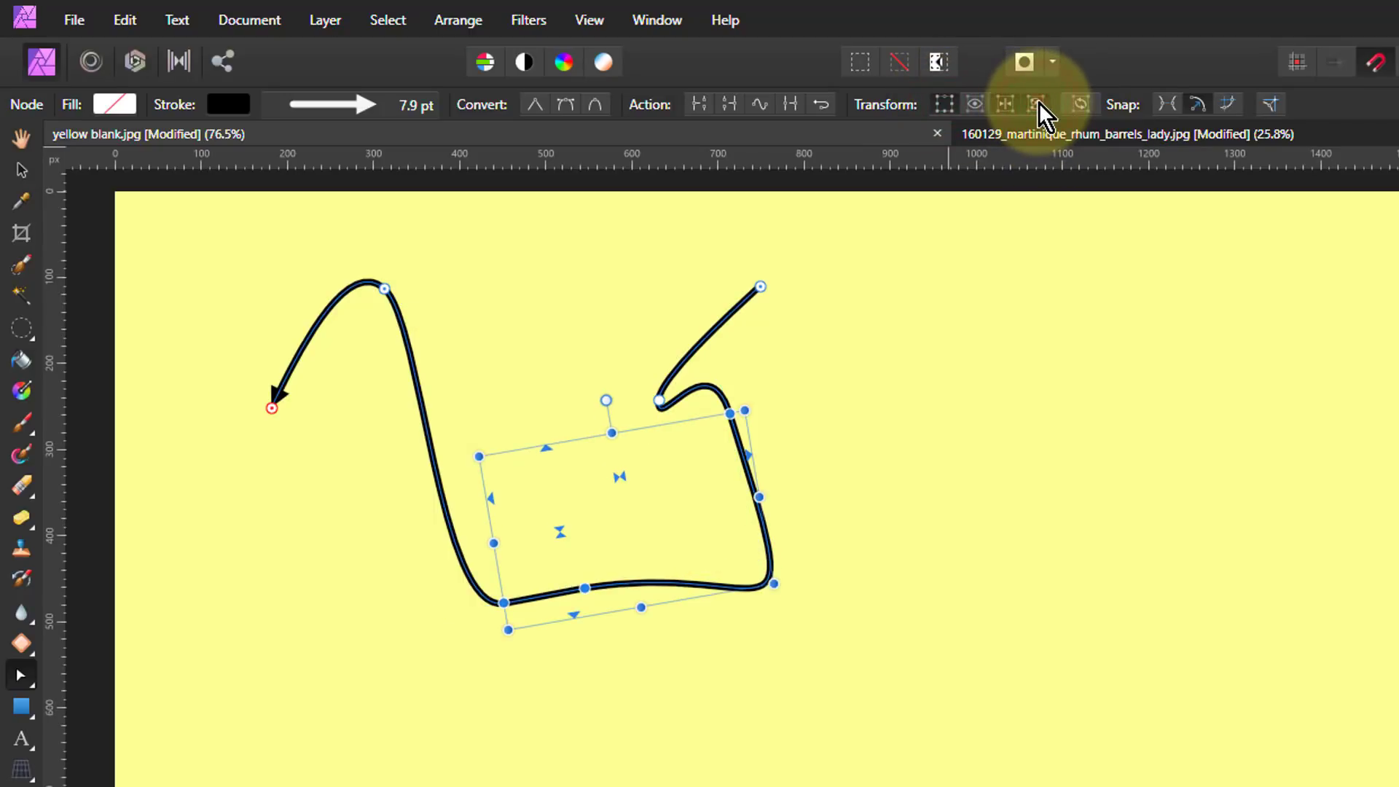
{"action": "left_click", "coordinate": [1038, 102]}
{"action": "left_click", "coordinate": [1039, 102]}
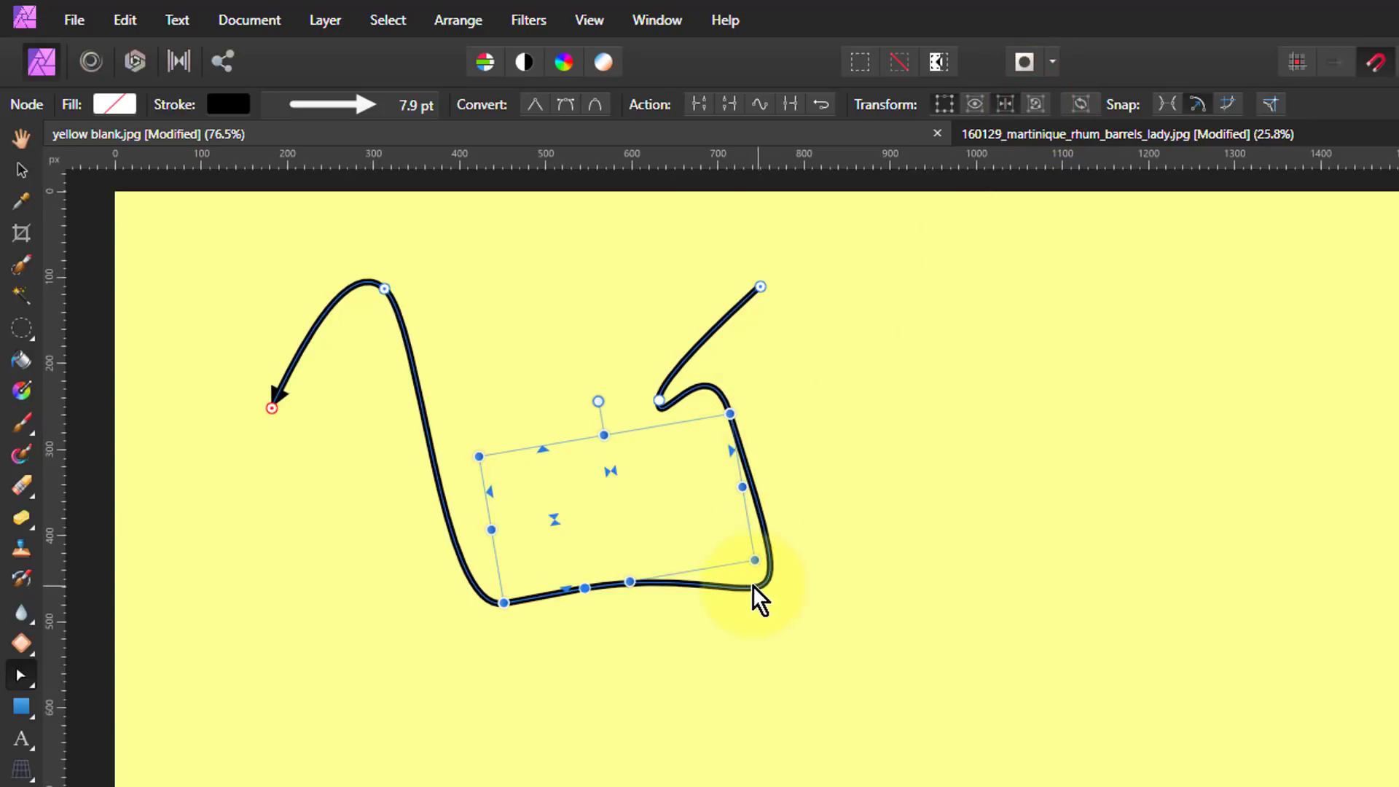
{"action": "left_click", "coordinate": [1034, 104]}
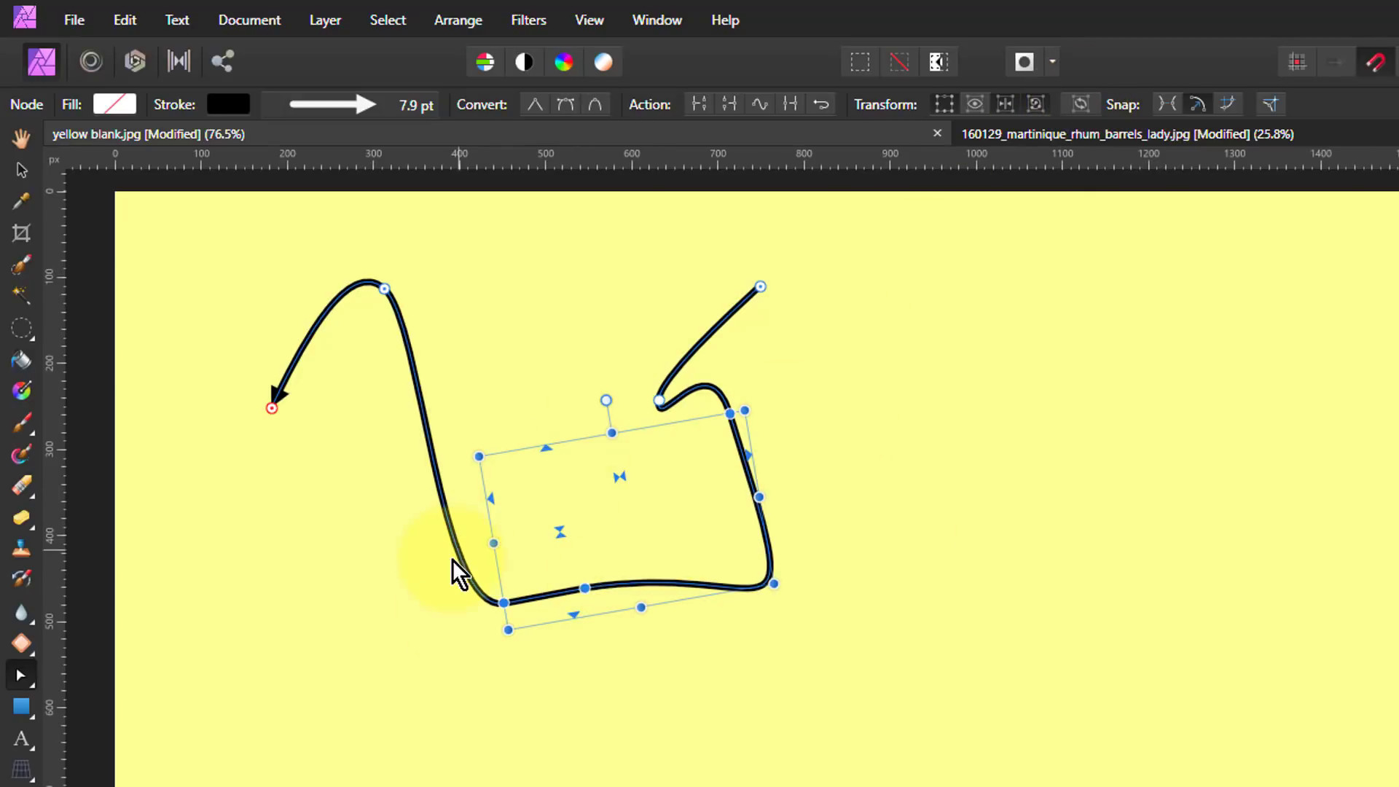
Skew the lower section, reset the transform box, and drag the lower node to a new position.
{"action": "left_click_drag", "start_coordinate": [481, 543], "coordinate": [468, 459]}
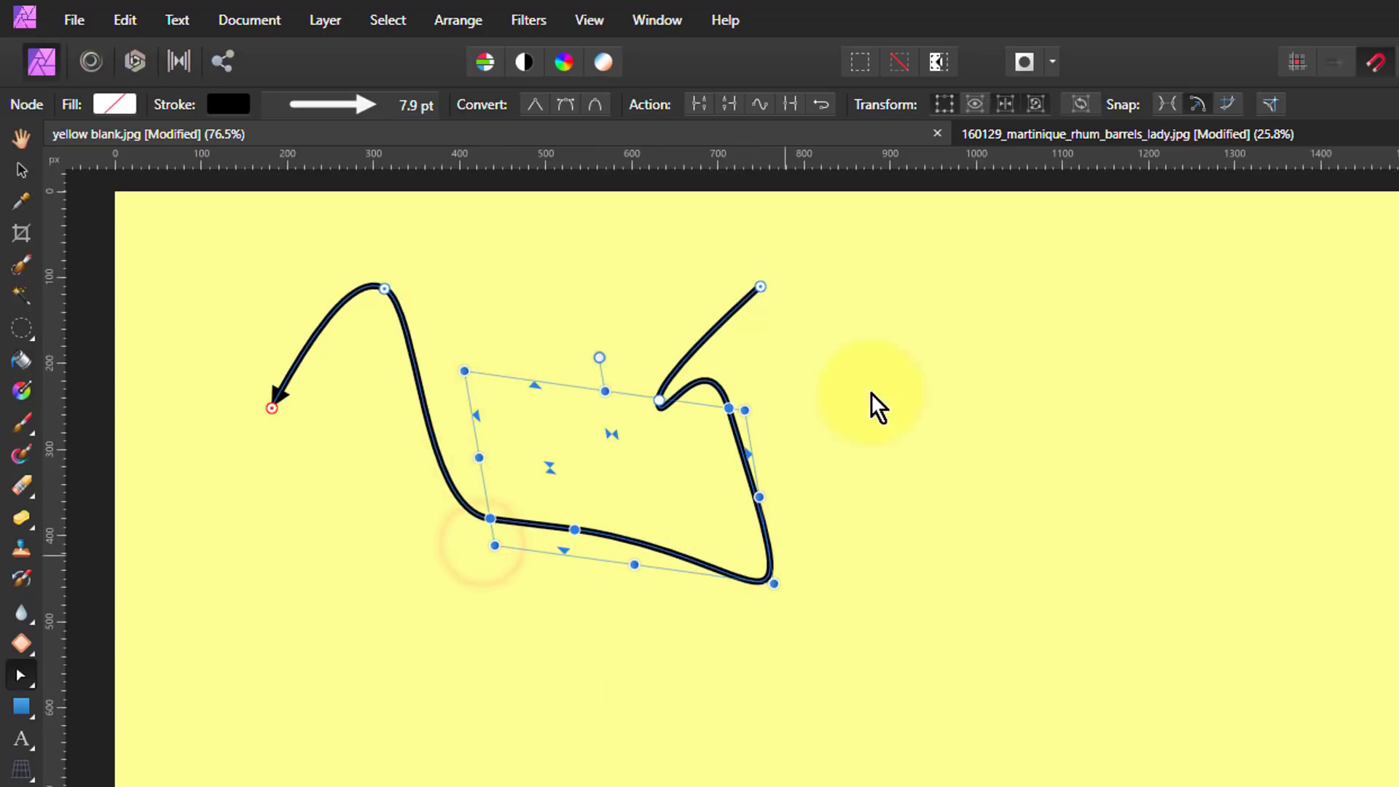
{"action": "left_click", "coordinate": [1081, 104]}
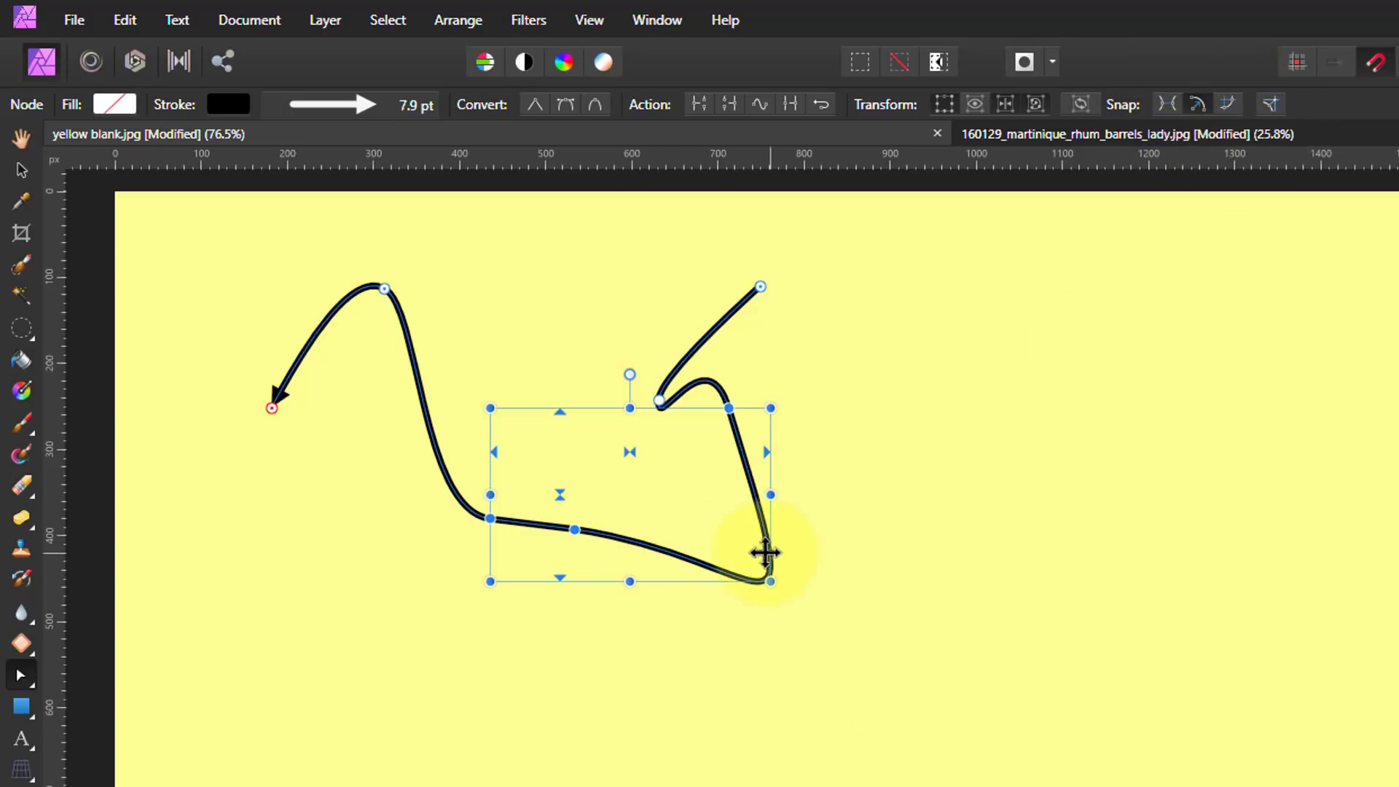
{"action": "left_click_drag", "start_coordinate": [575, 530], "coordinate": [582, 587]}
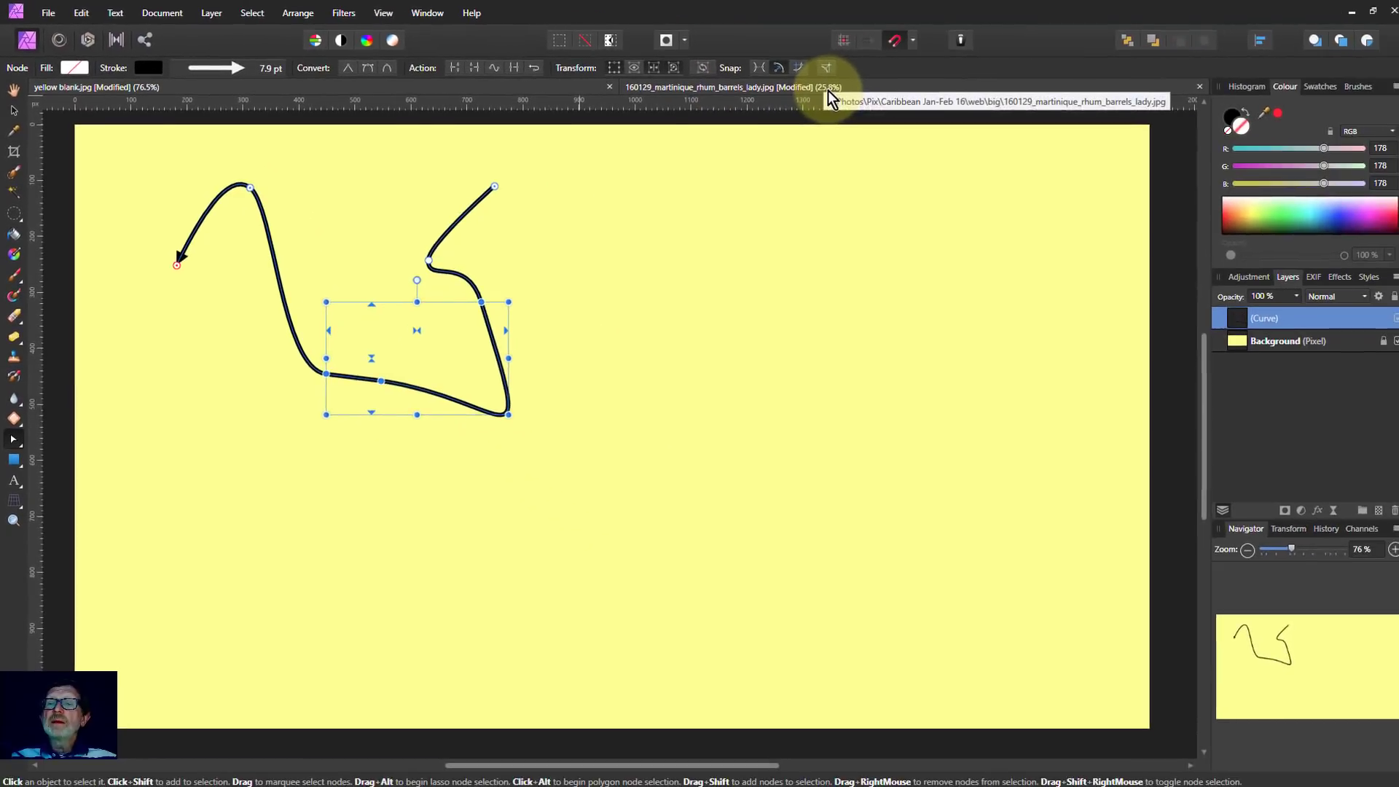
On the martinique photo, draw a closed Pen outline around the window frame's corners.
{"action": "left_click", "coordinate": [814, 86]}
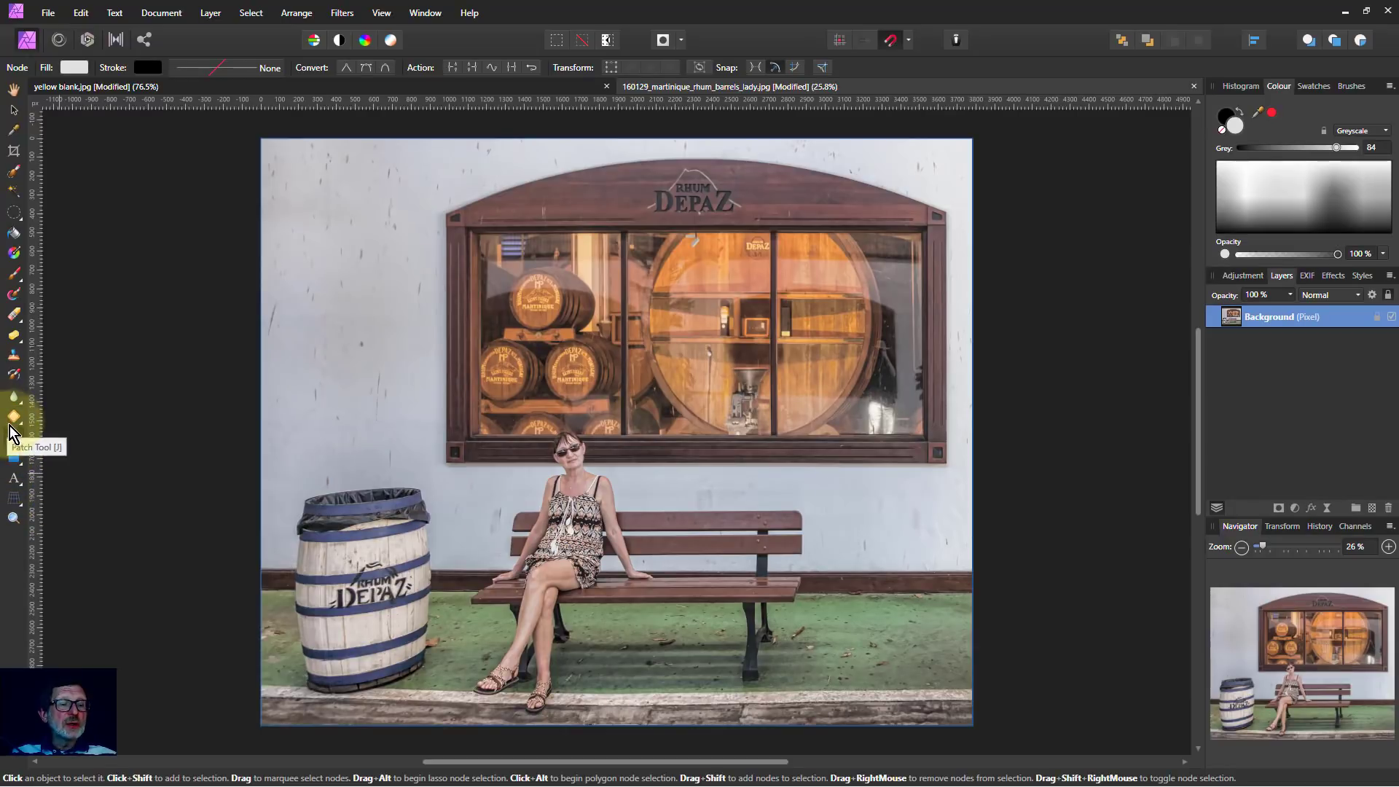
{"action": "left_click", "coordinate": [13, 439]}
{"action": "left_click", "coordinate": [68, 437]}
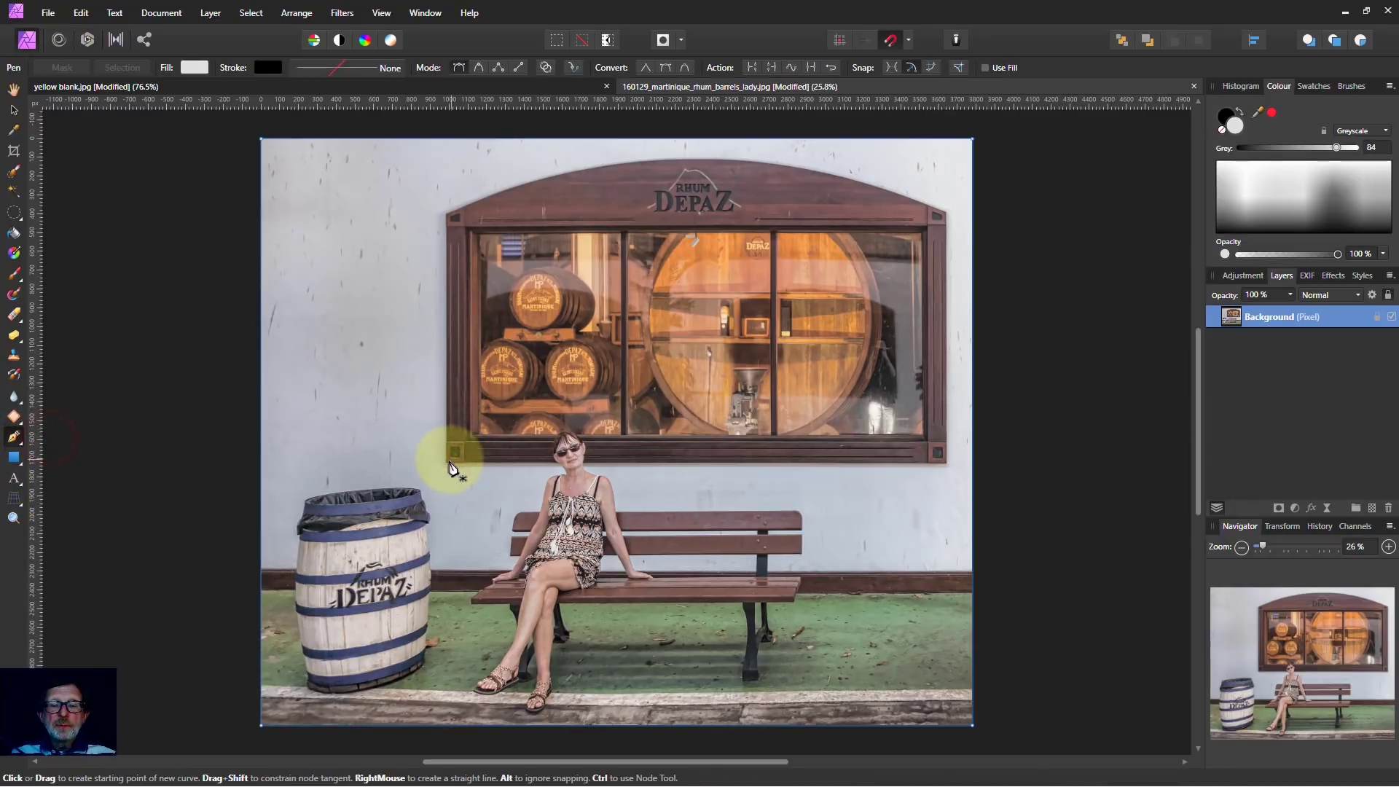
{"action": "left_click", "coordinate": [447, 462]}
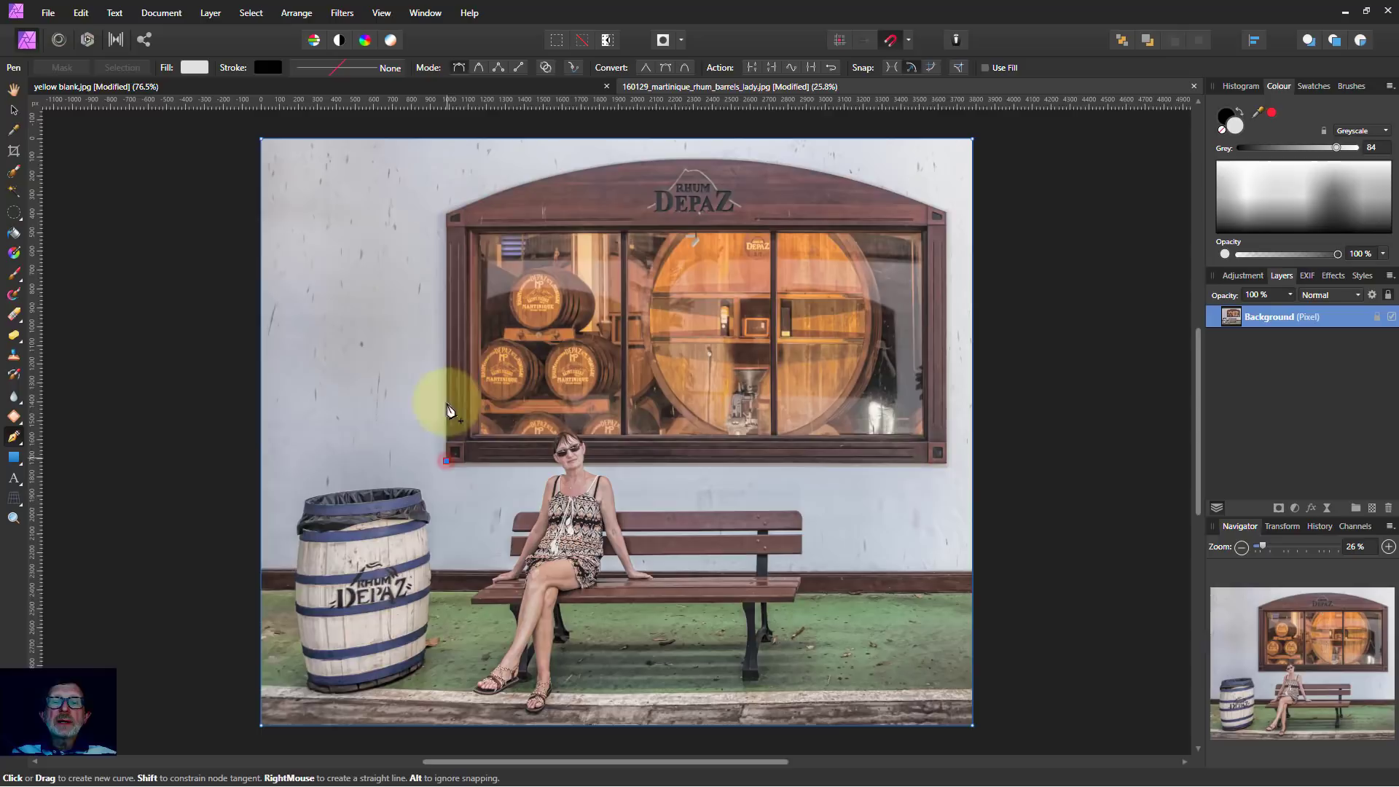
{"action": "left_click", "coordinate": [447, 215]}
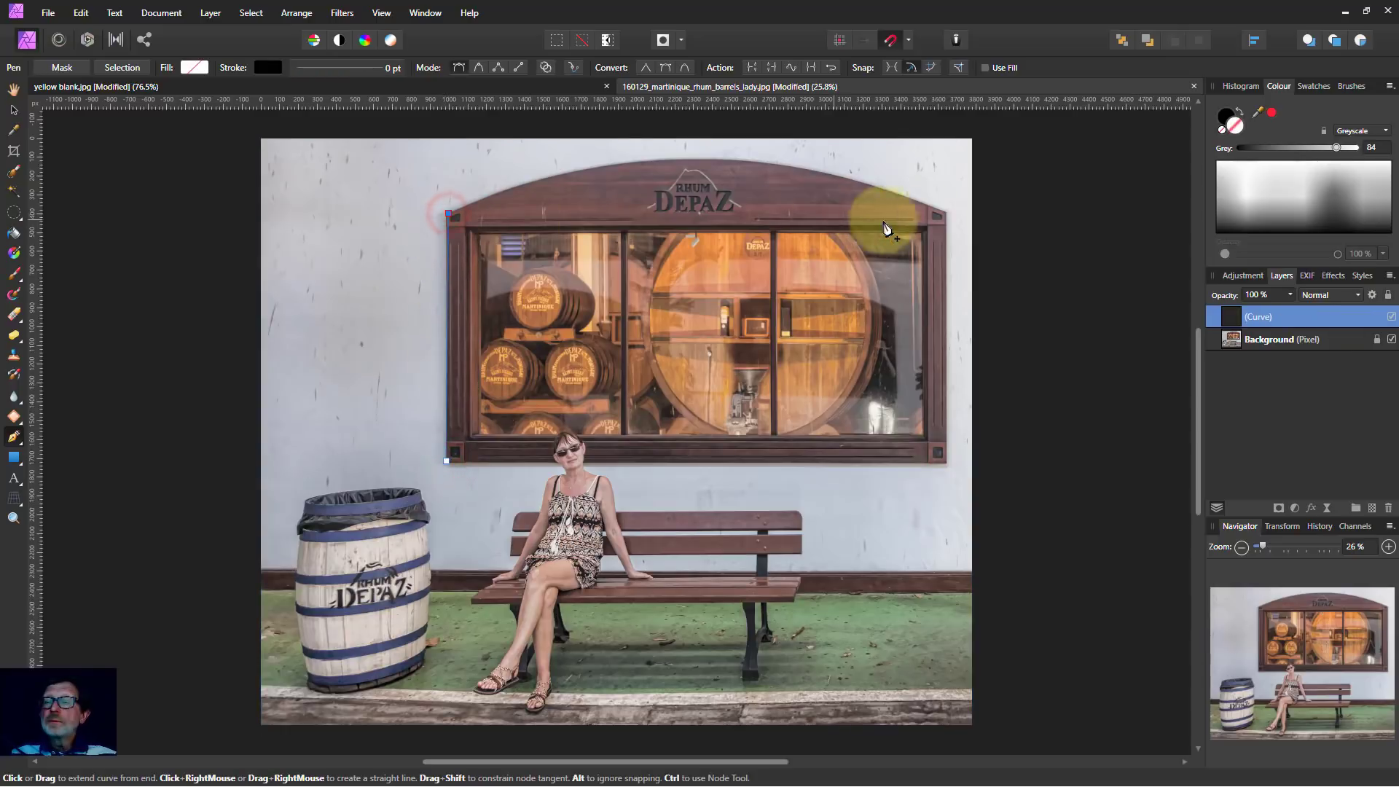
{"action": "left_click", "coordinate": [946, 213]}
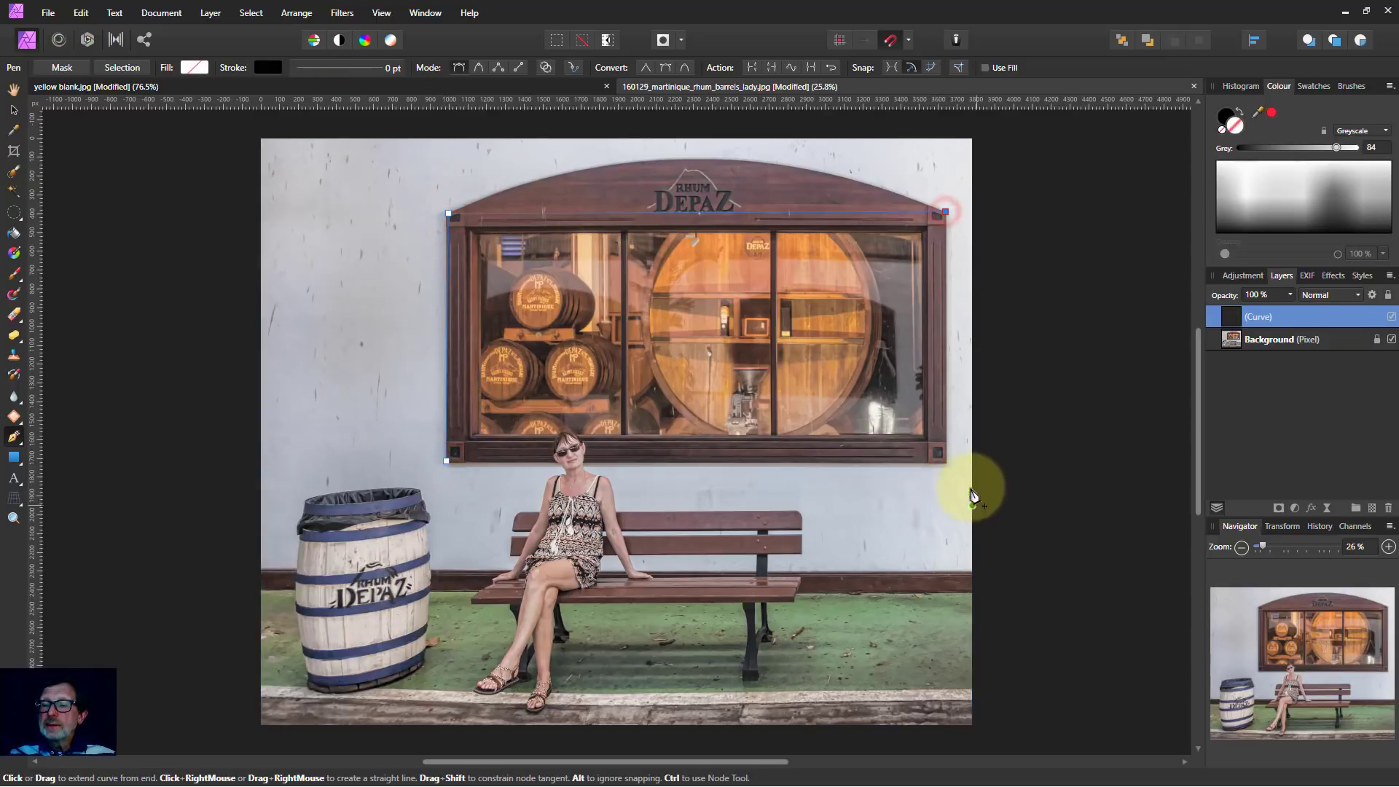
{"action": "left_click", "coordinate": [947, 461]}
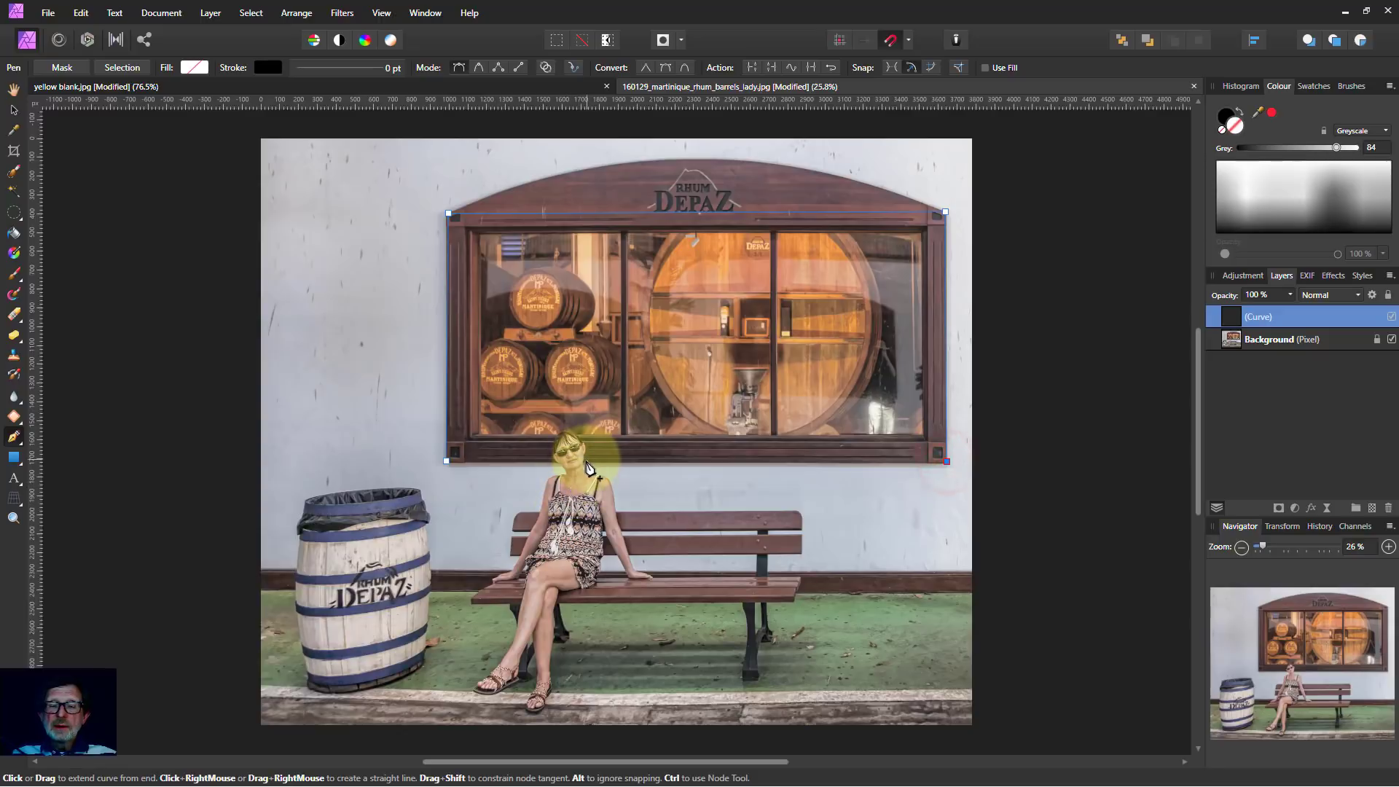
{"action": "left_click_drag", "start_coordinate": [584, 462], "coordinate": [561, 433]}
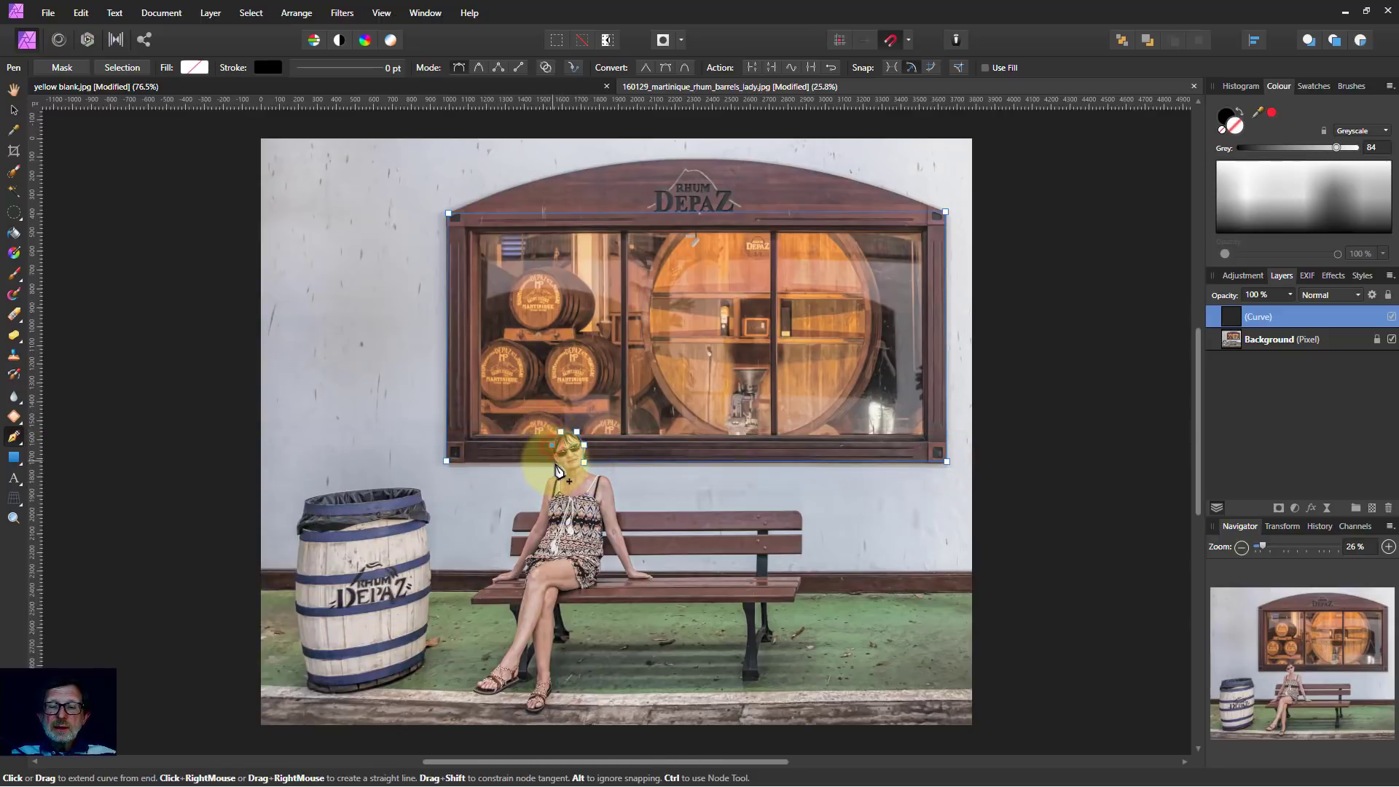
{"action": "left_click", "coordinate": [447, 462]}
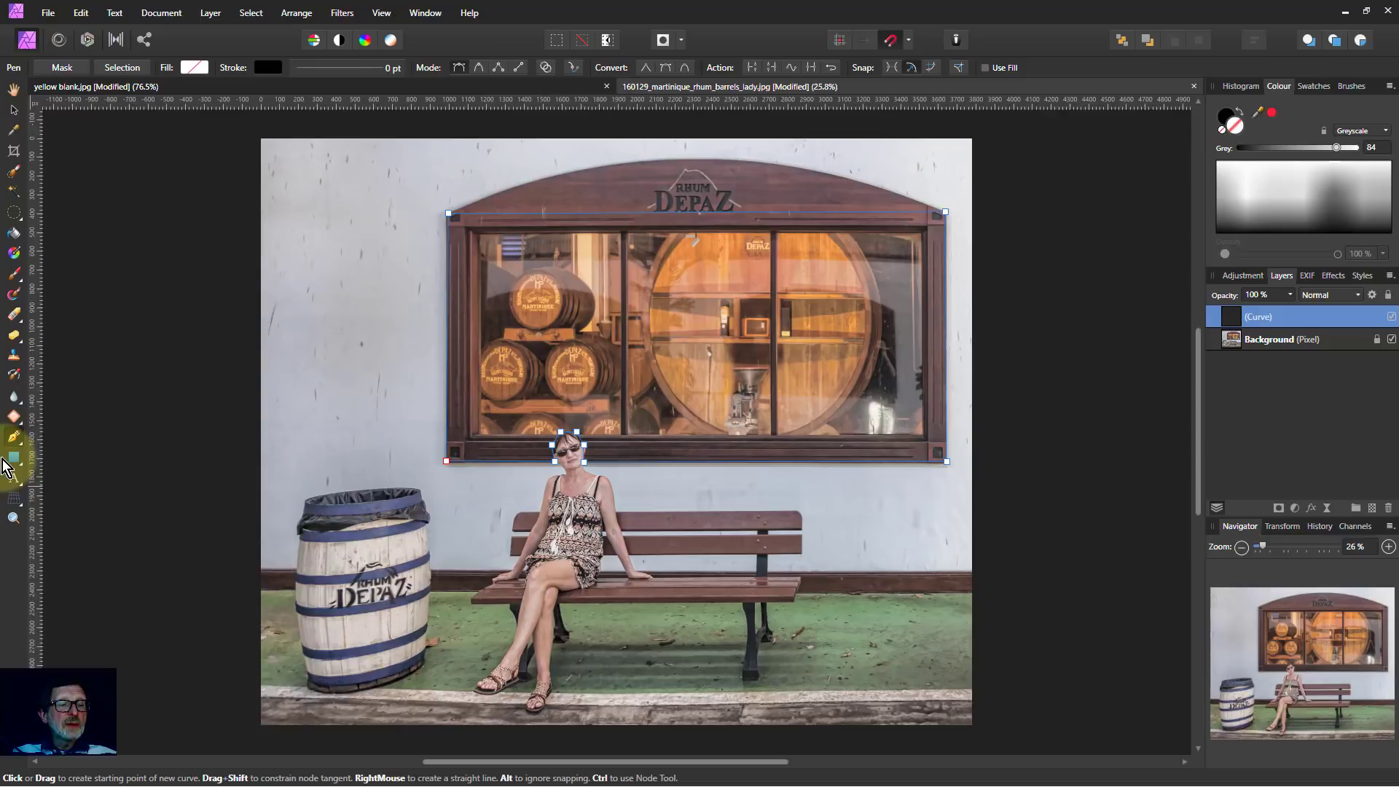
With the Node Tool, bend the outline's top segment to follow the window's arch.
{"action": "left_click", "coordinate": [13, 438]}
{"action": "left_click", "coordinate": [71, 457]}
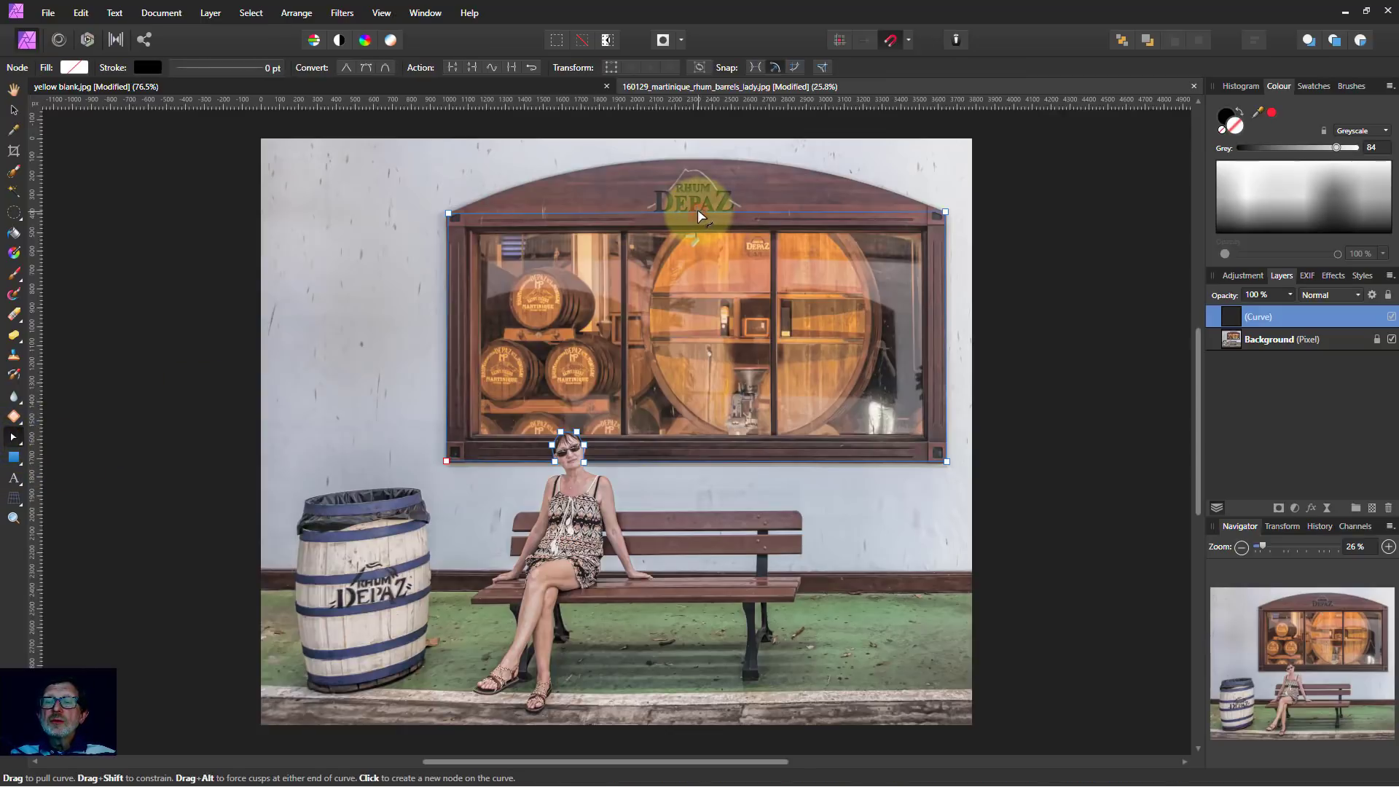
{"action": "left_click_drag", "start_coordinate": [697, 171], "coordinate": [698, 167]}
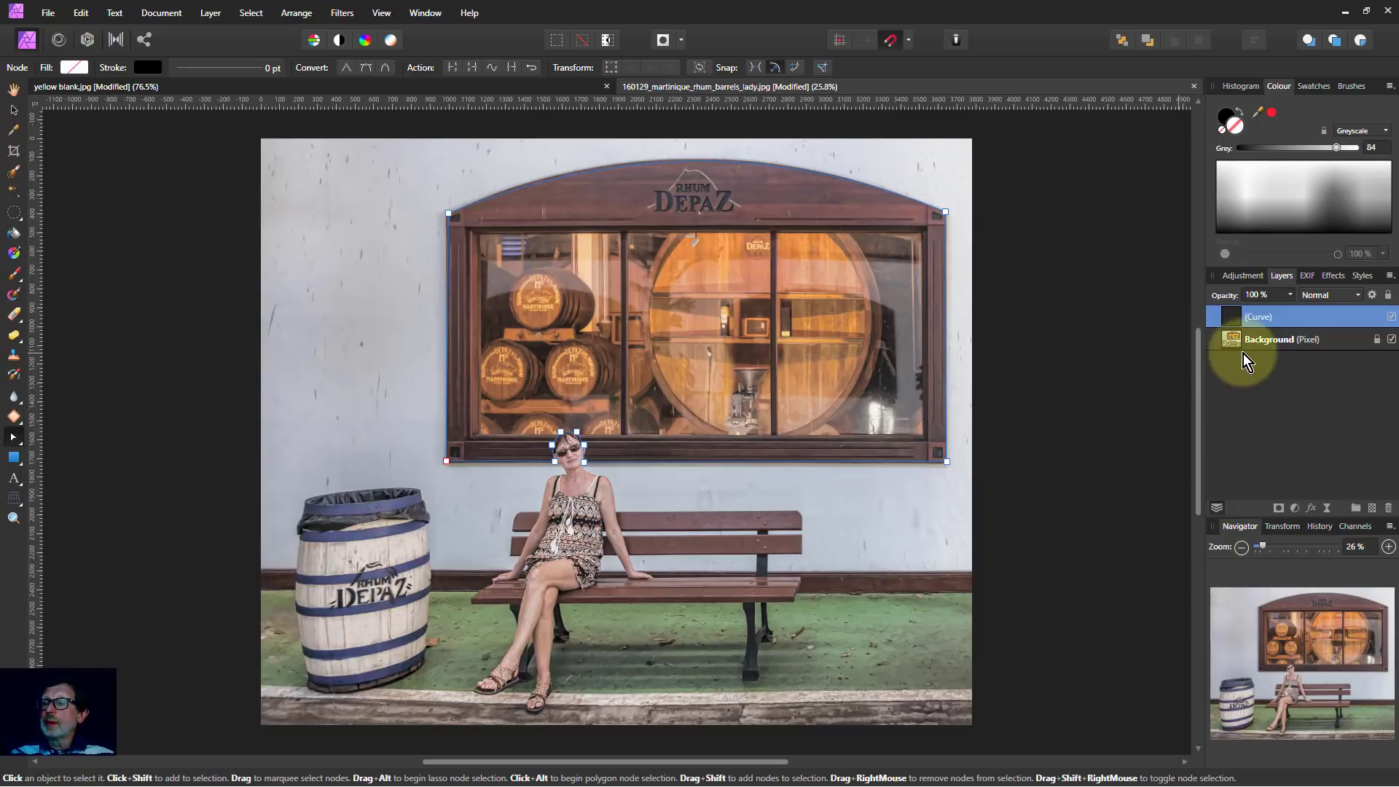
Add a Curves adjustment layer from Background and move it between the Curve and Background layers.
{"action": "left_click_drag", "start_coordinate": [1216, 318], "coordinate": [1264, 386]}
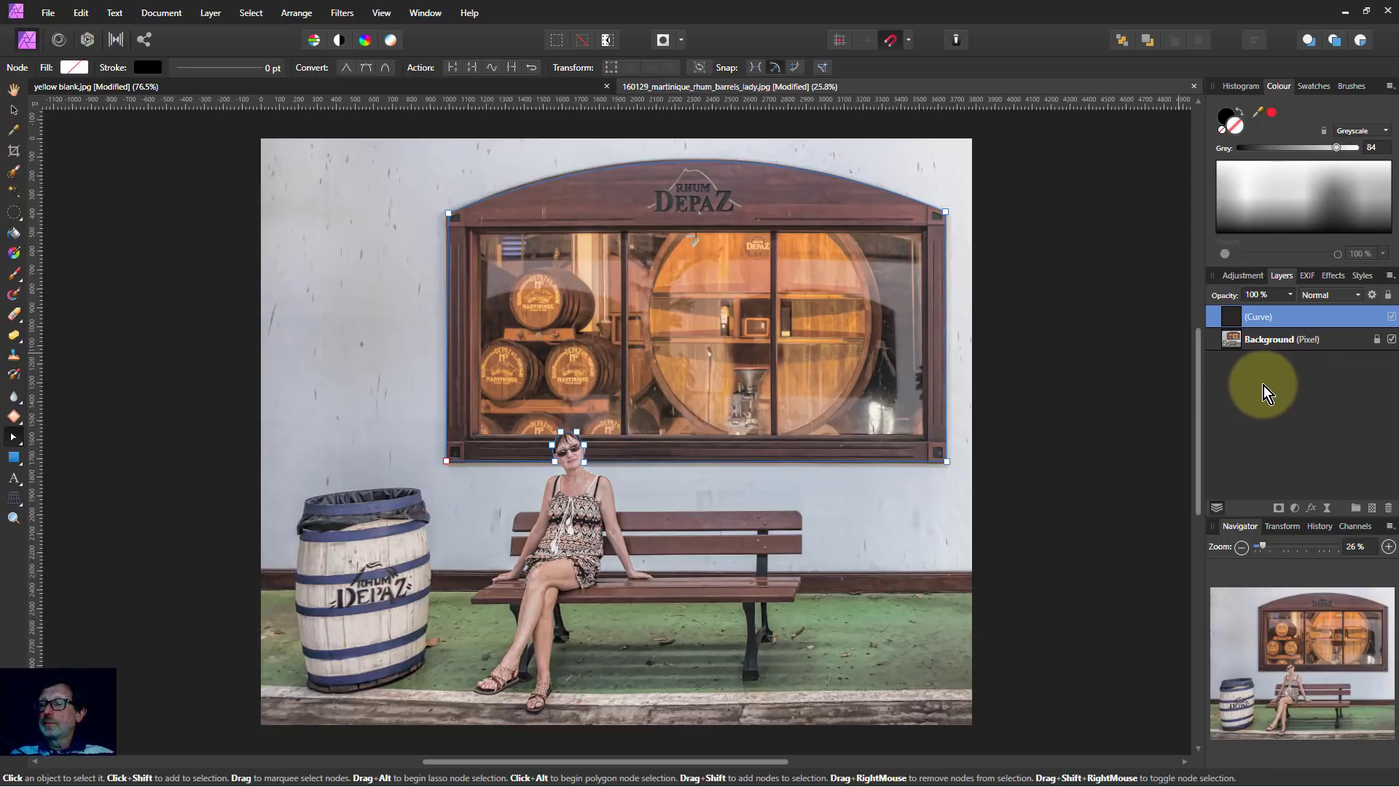
{"action": "left_click", "coordinate": [1232, 342]}
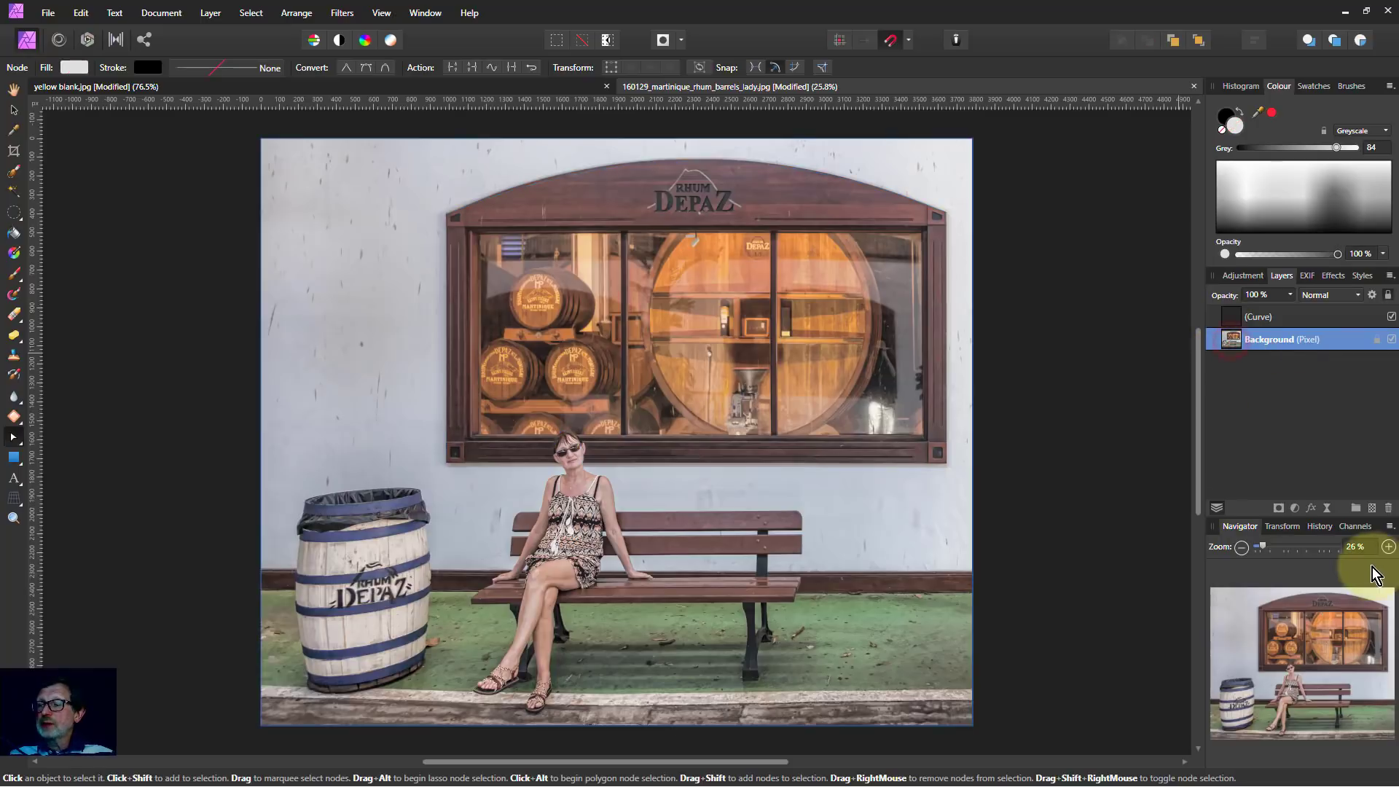
{"action": "left_click", "coordinate": [1294, 508]}
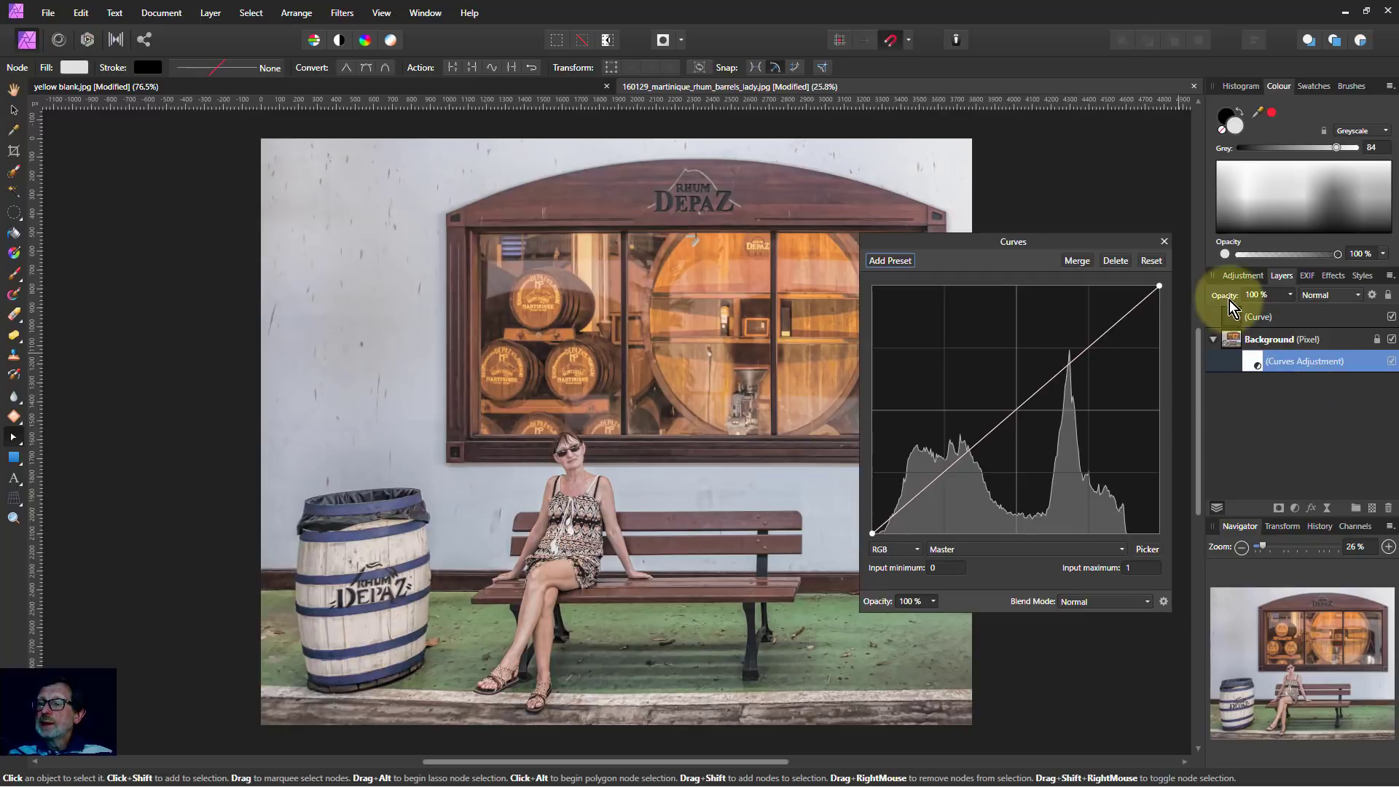
{"action": "left_click_drag", "start_coordinate": [1256, 361], "coordinate": [1242, 331]}
{"action": "left_click", "coordinate": [1247, 314]}
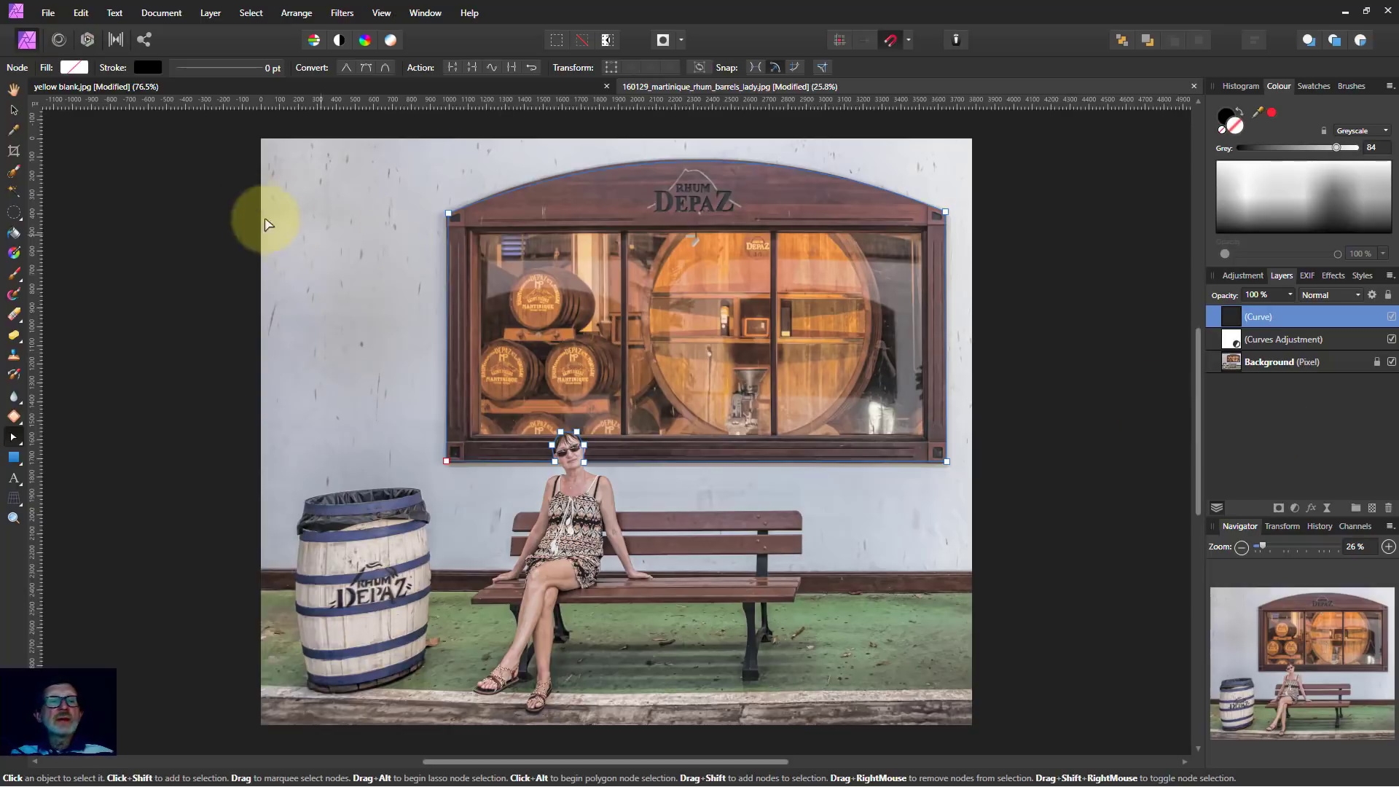
Fill the outline light grey, refine its top-left arch handle, and mask it to the Curves adjustment below.
{"action": "left_click", "coordinate": [73, 67]}
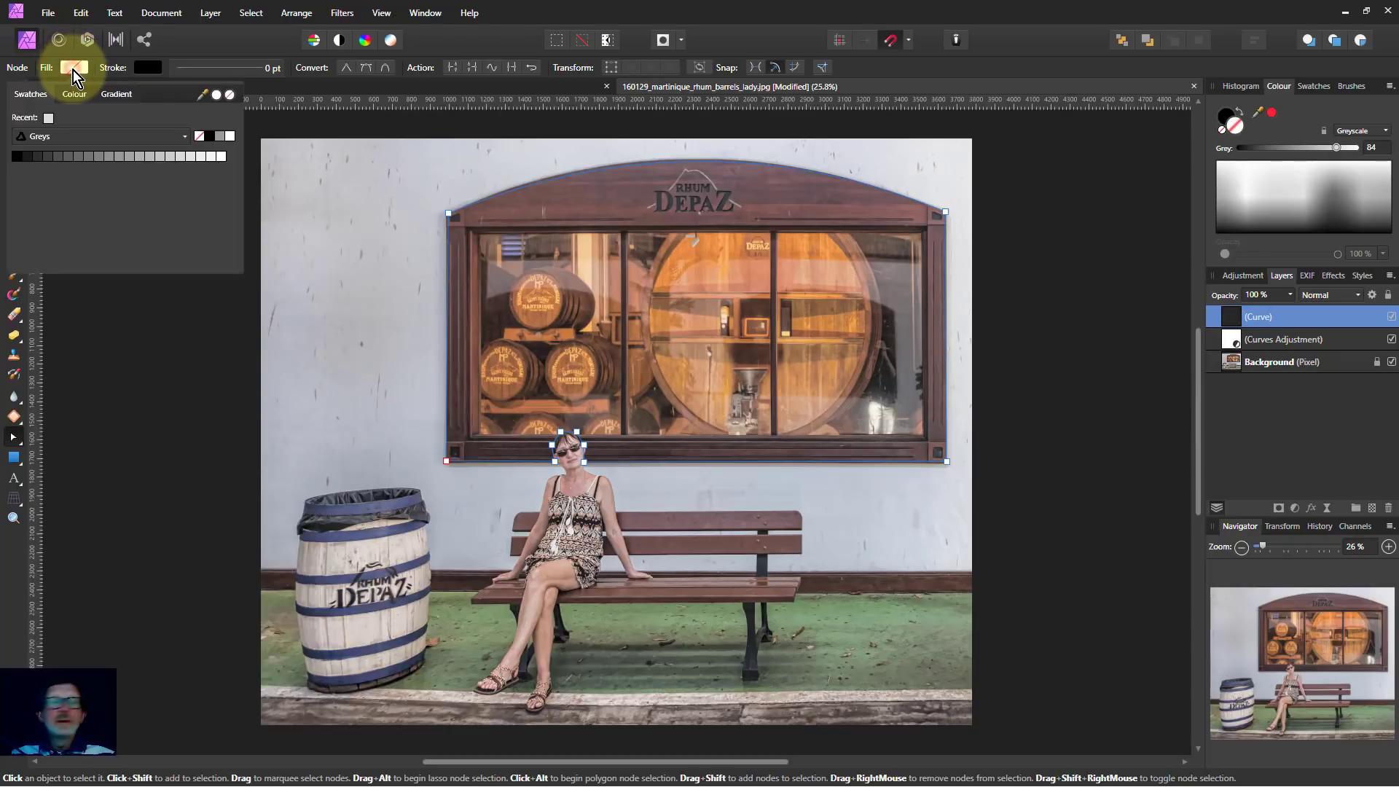
{"action": "left_click", "coordinate": [158, 156]}
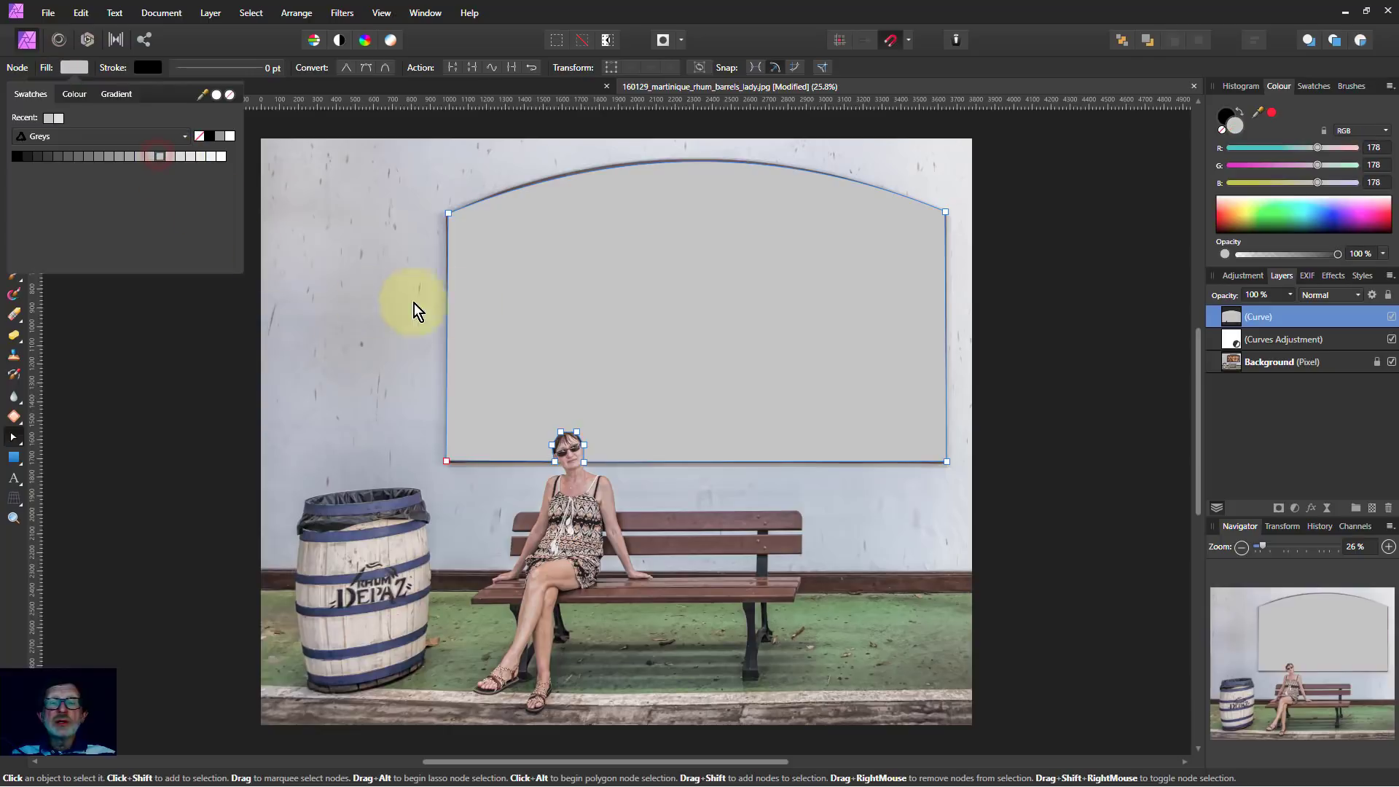
{"action": "left_click", "coordinate": [449, 214]}
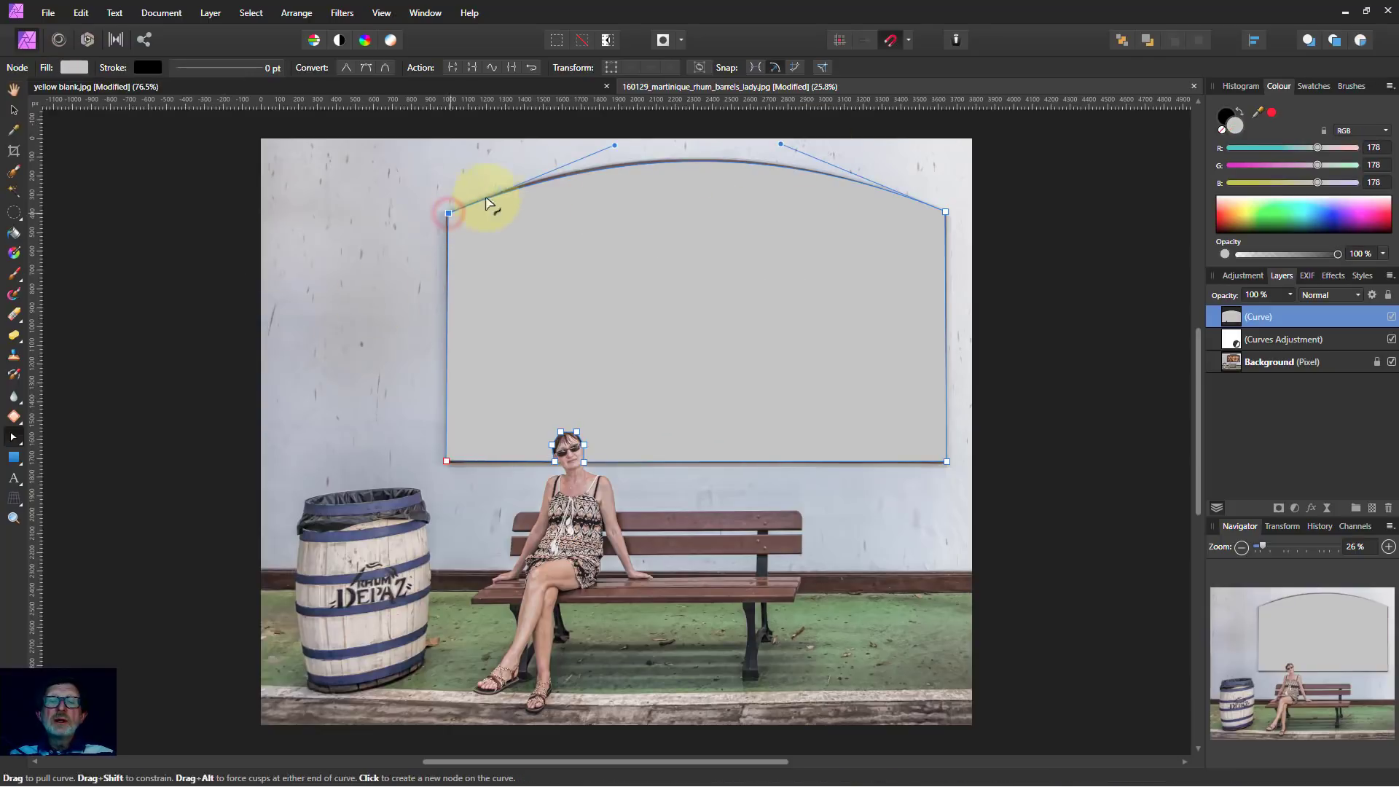
{"action": "left_click_drag", "start_coordinate": [615, 146], "coordinate": [606, 139]}
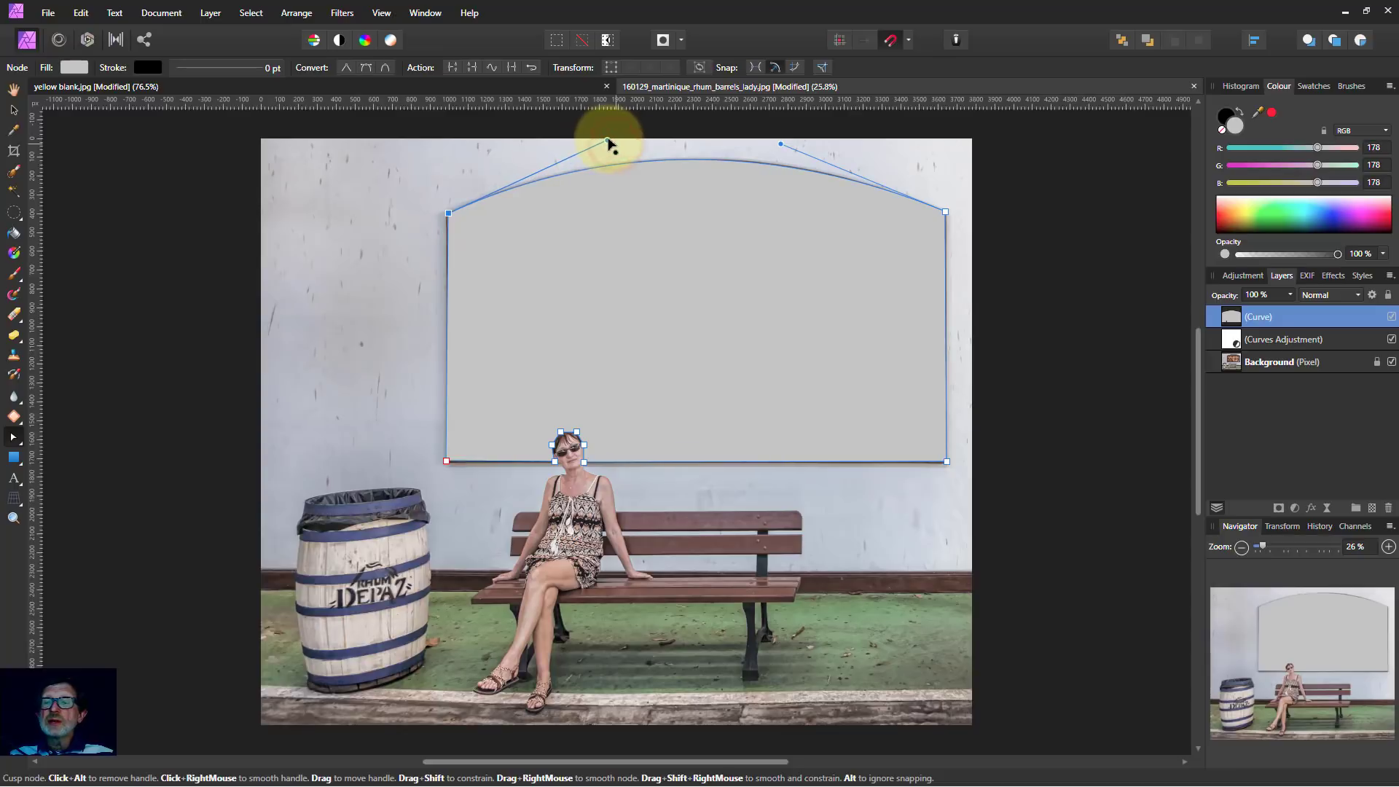
{"action": "right_click", "coordinate": [1236, 319]}
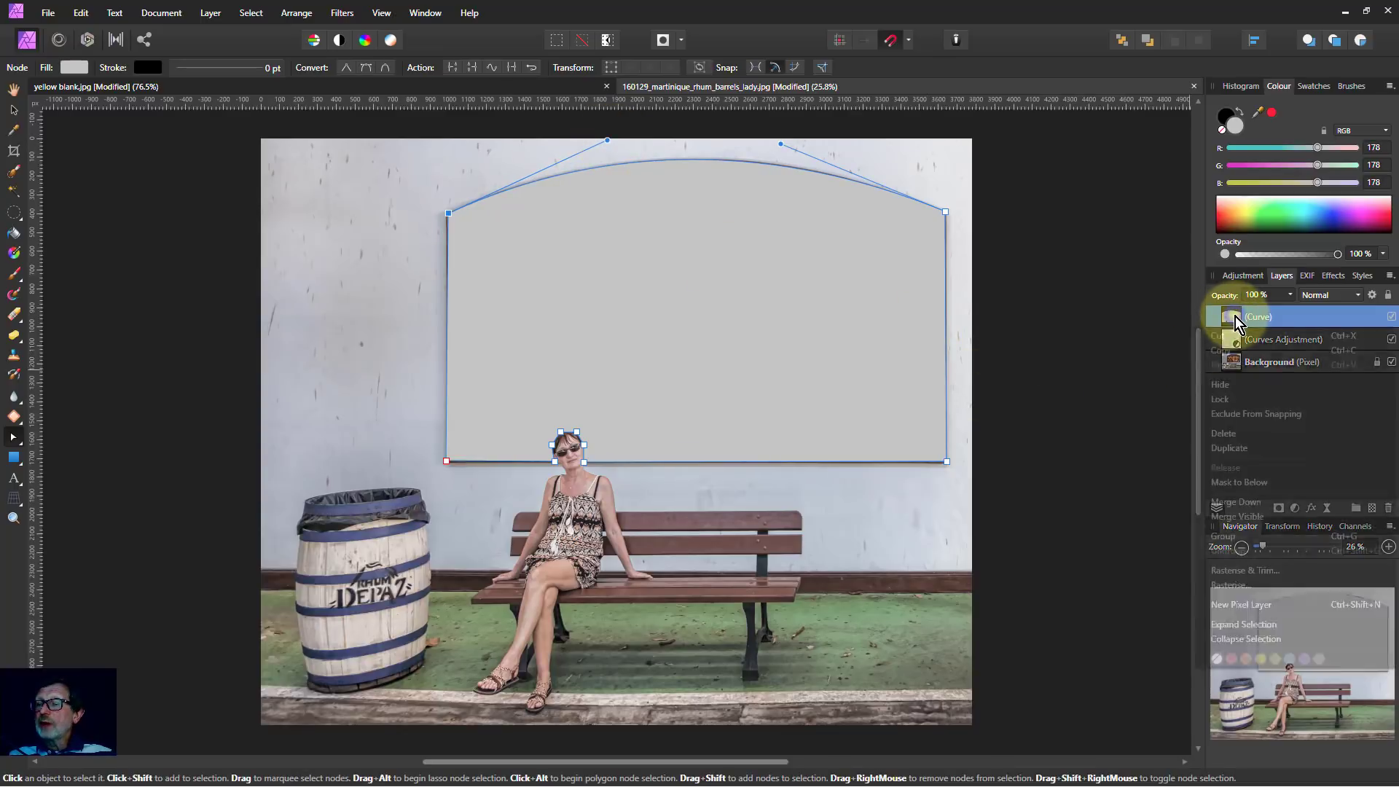
{"action": "left_click", "coordinate": [1232, 482]}
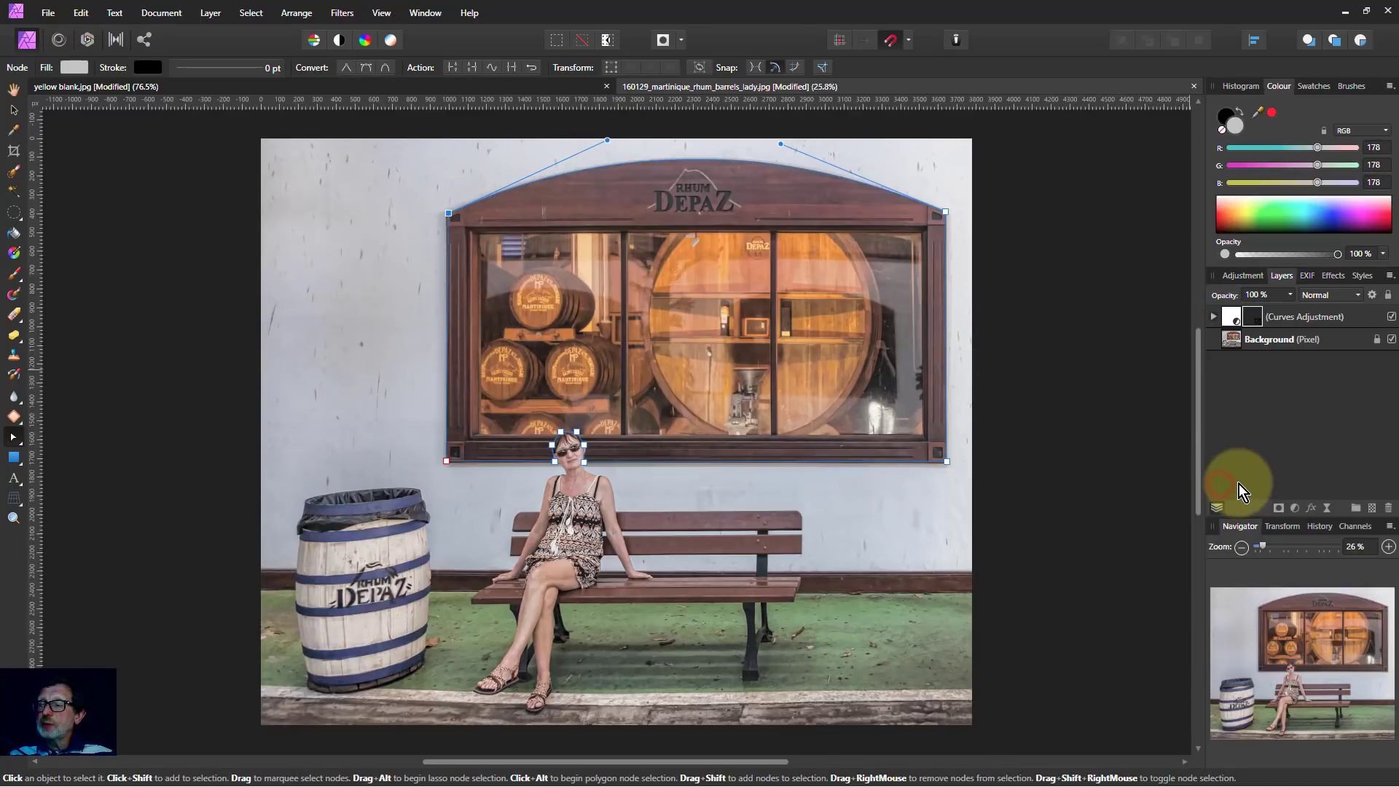
Bow the Curves line below the diagonal, darkening the masked shop window to deep reddish tones.
{"action": "double_click", "coordinate": [1231, 319]}
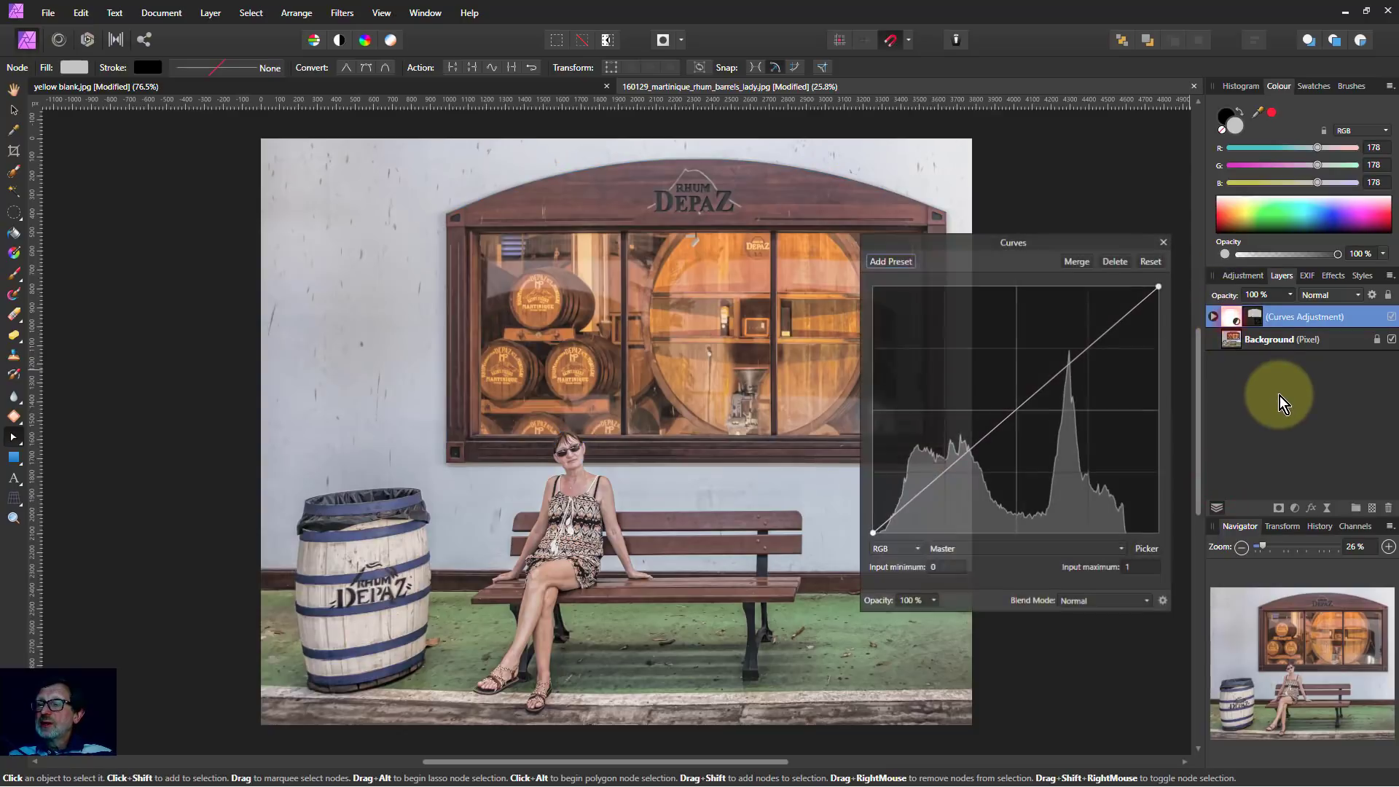
{"action": "left_click_drag", "start_coordinate": [1029, 395], "coordinate": [1072, 436]}
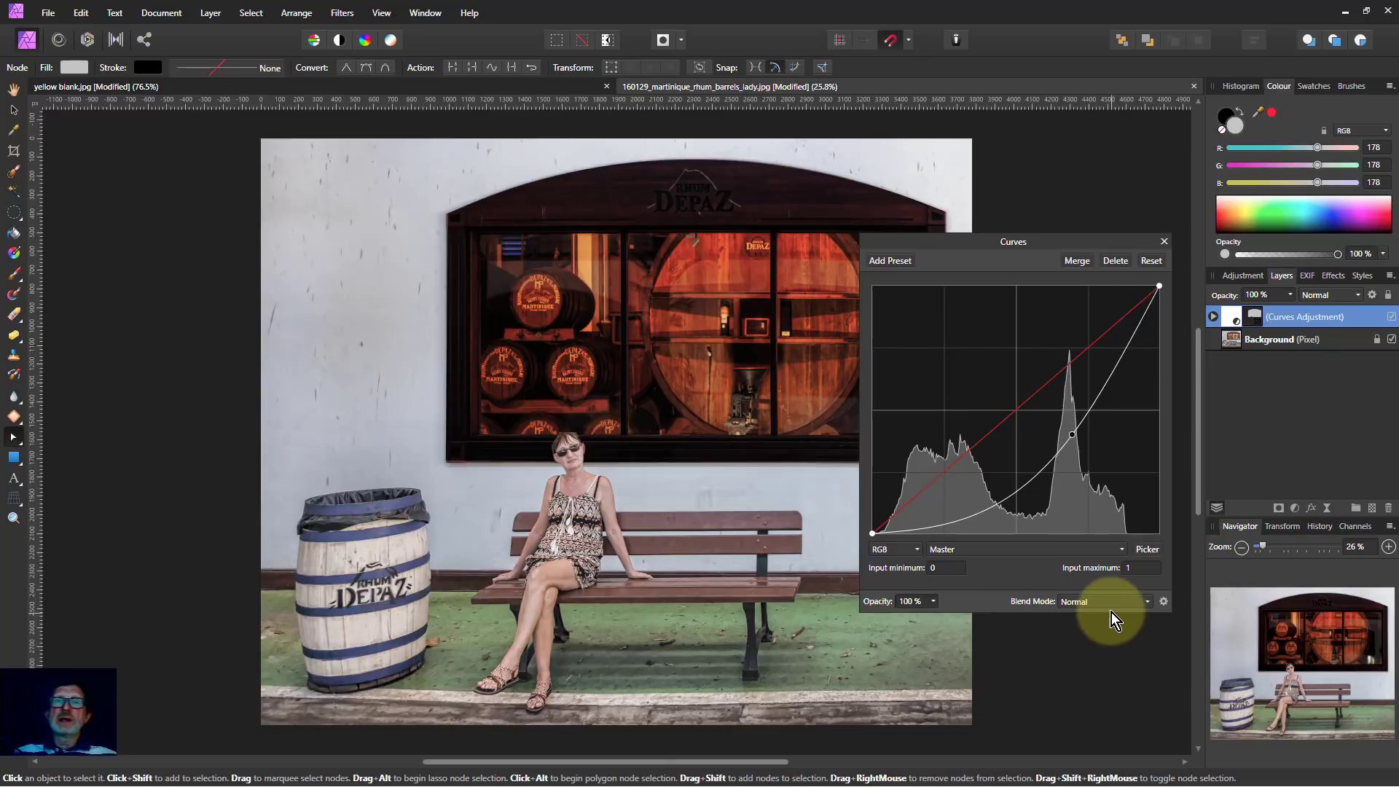